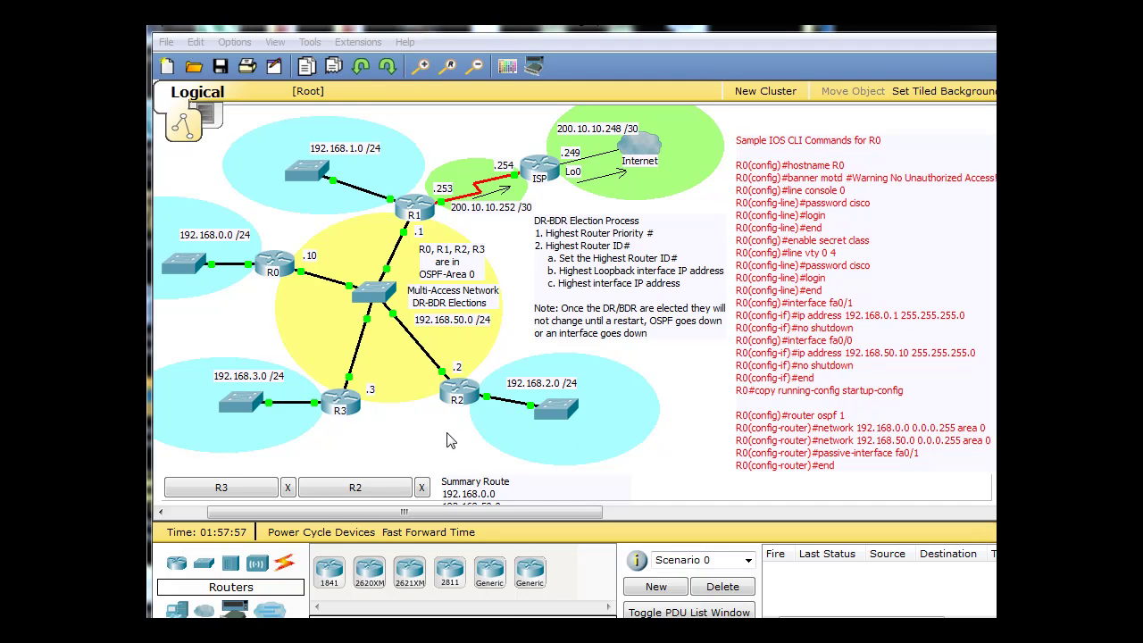
Open R0's CLI console and log in.
{"action": "left_click", "coordinate": [450, 440]}
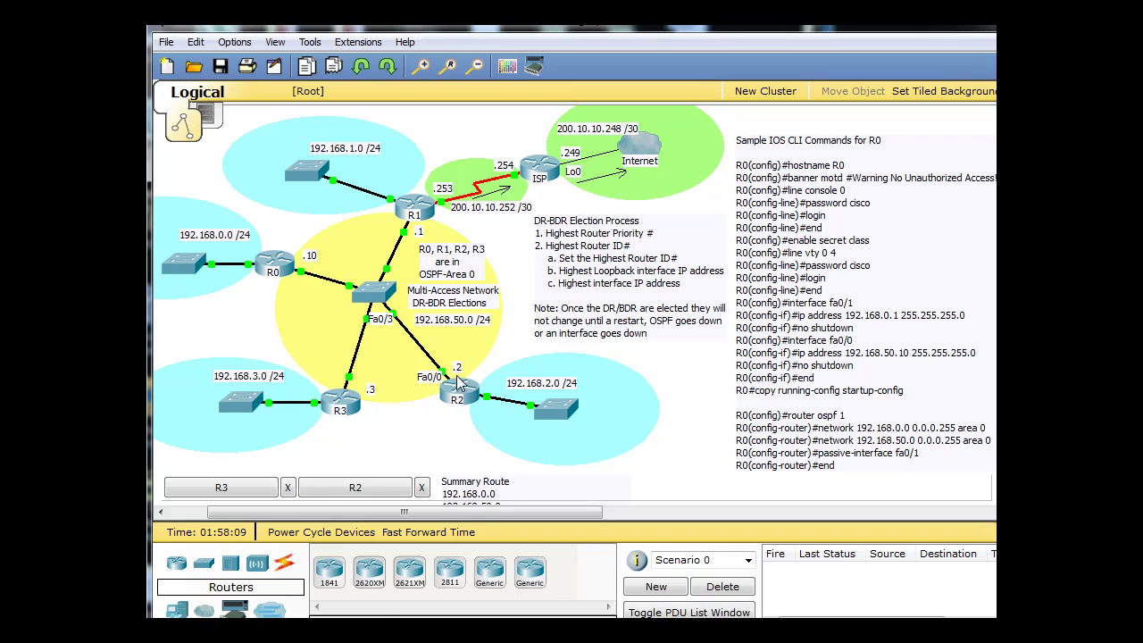
{"action": "mouse_move", "coordinate": [362, 403]}
{"action": "mouse_move", "coordinate": [465, 400]}
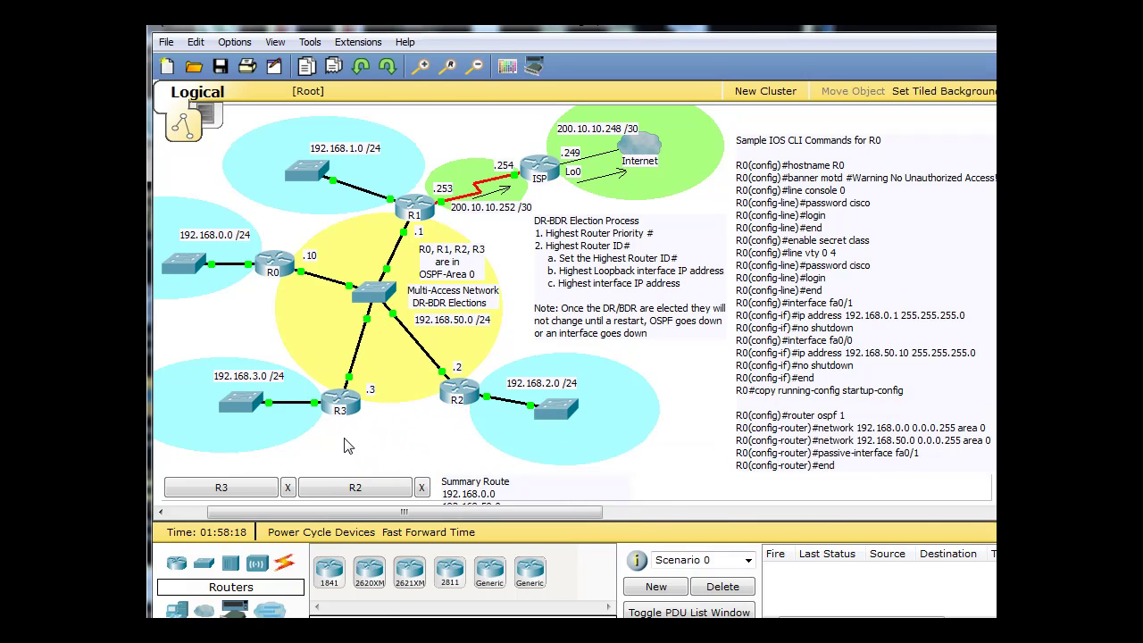
{"action": "mouse_move", "coordinate": [353, 432]}
{"action": "mouse_move", "coordinate": [260, 292]}
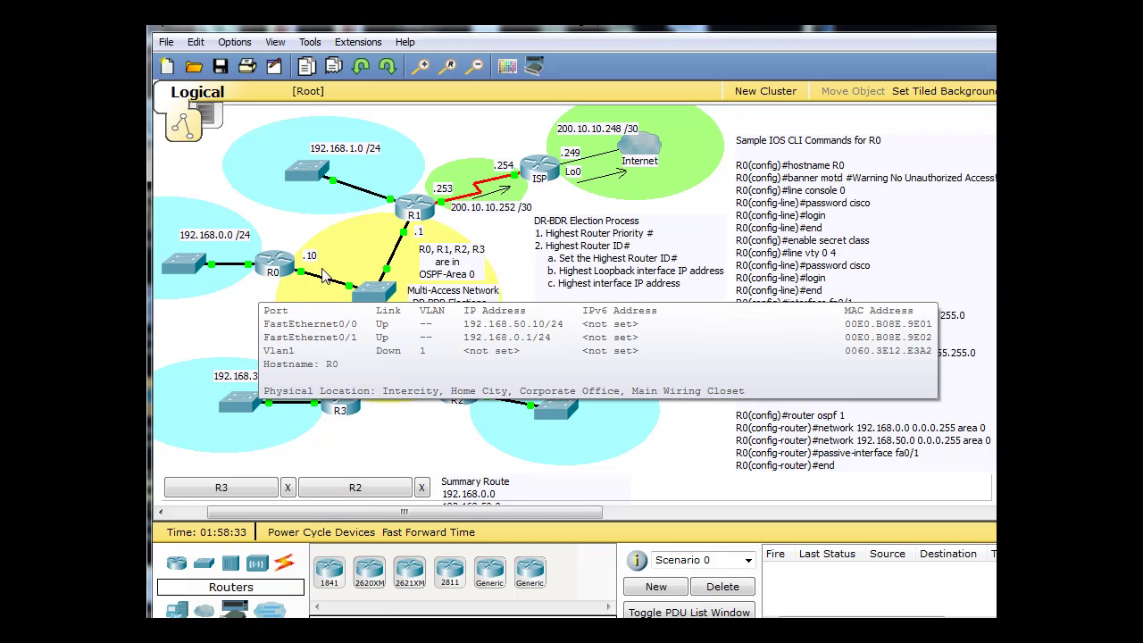
{"action": "left_click", "coordinate": [689, 234]}
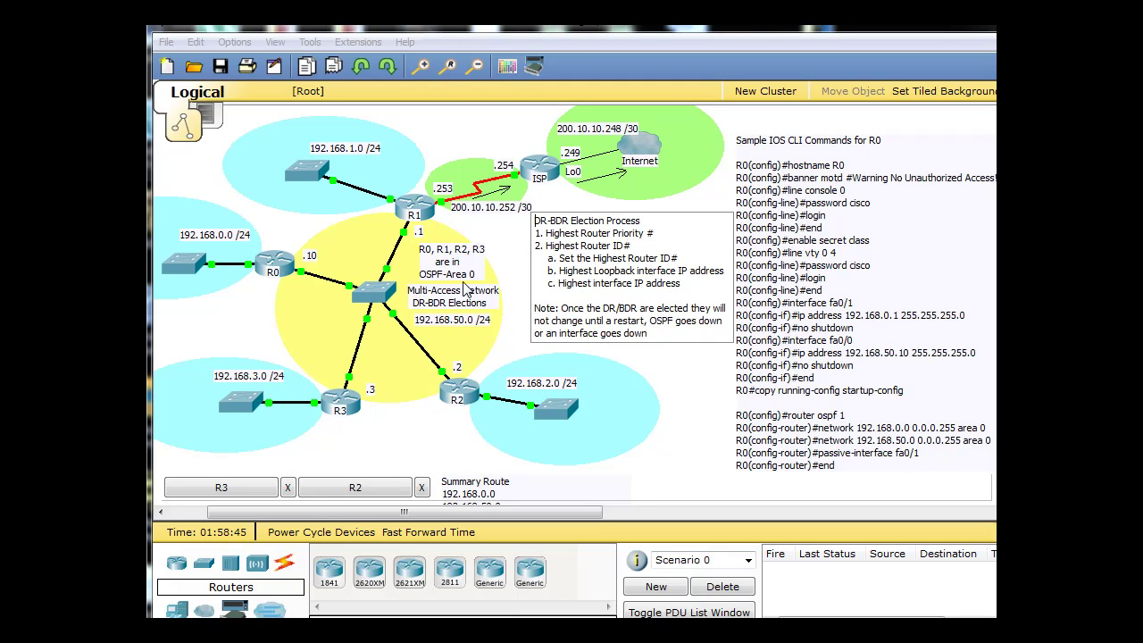
{"action": "left_click", "coordinate": [281, 259]}
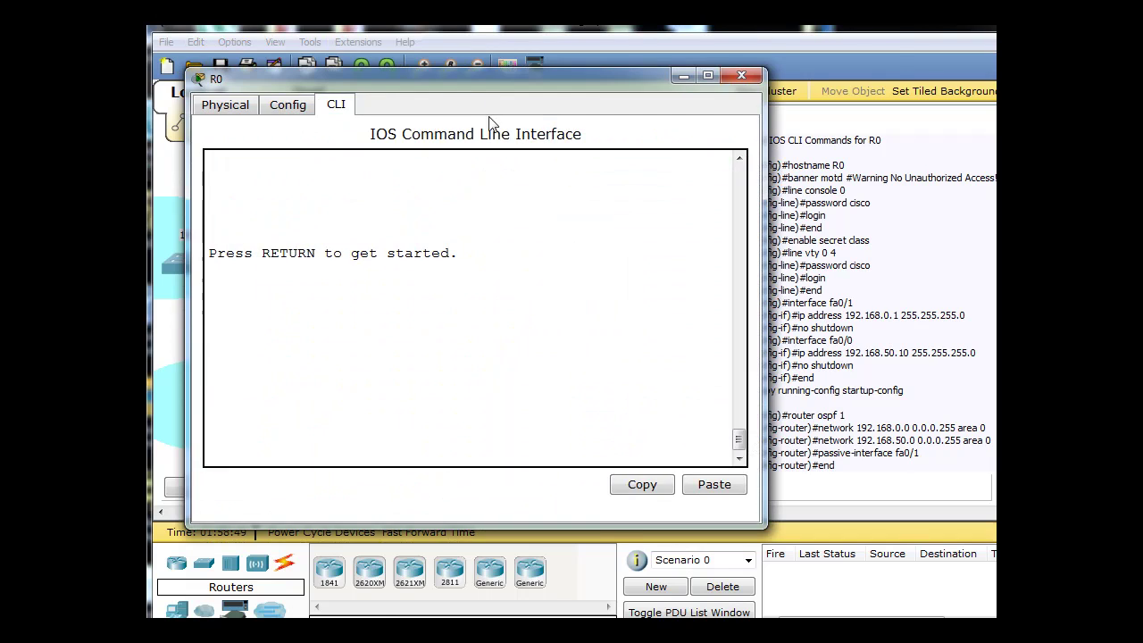
{"action": "left_click_drag", "start_coordinate": [489, 79], "coordinate": [628, 73]}
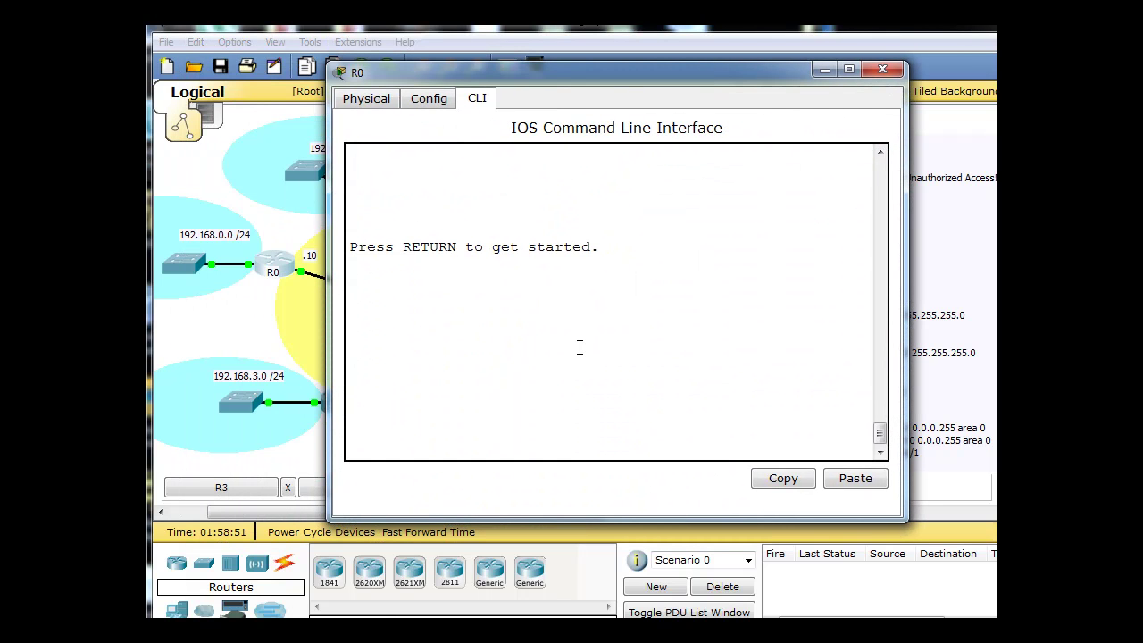
{"action": "key", "text": "Return"}
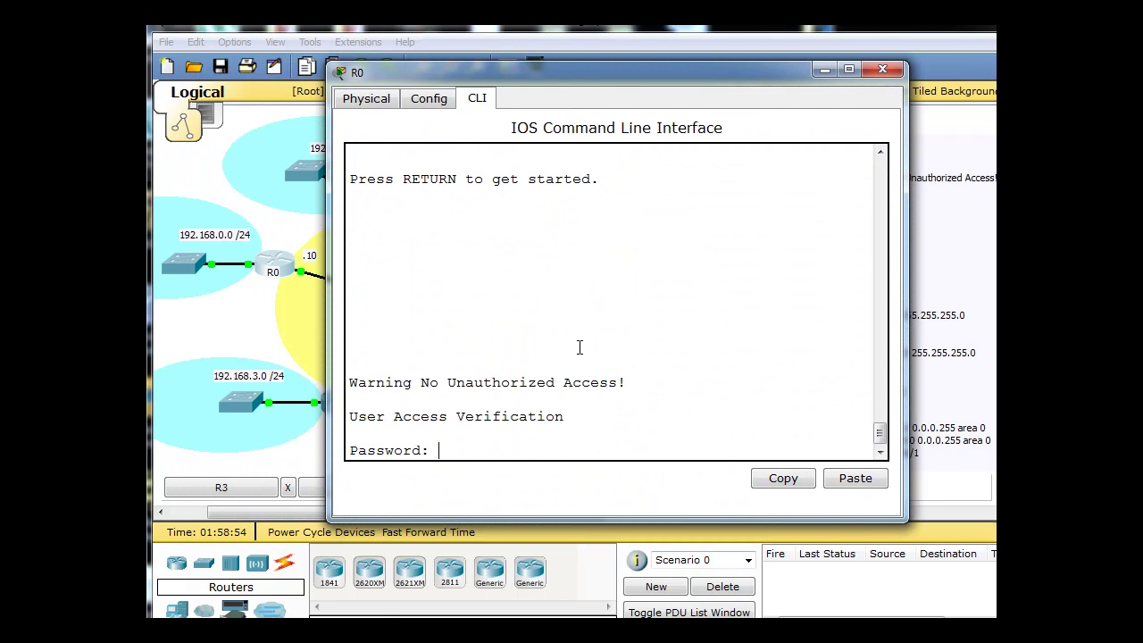
{"action": "left_click_drag", "start_coordinate": [648, 70], "coordinate": [592, 55]}
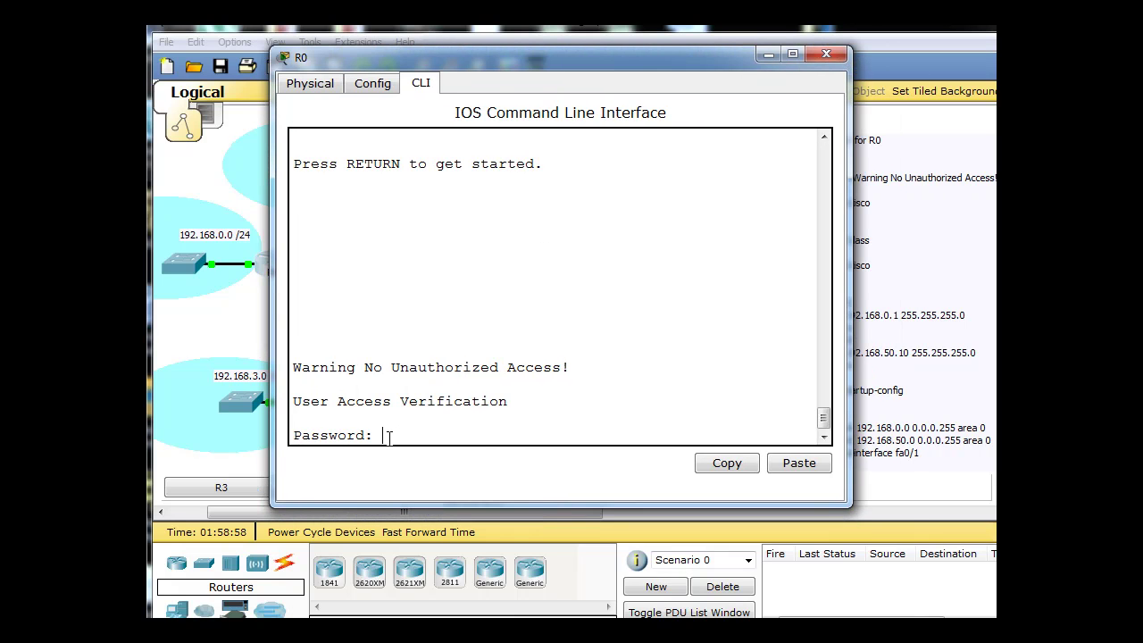
{"action": "key", "text": "Return"}
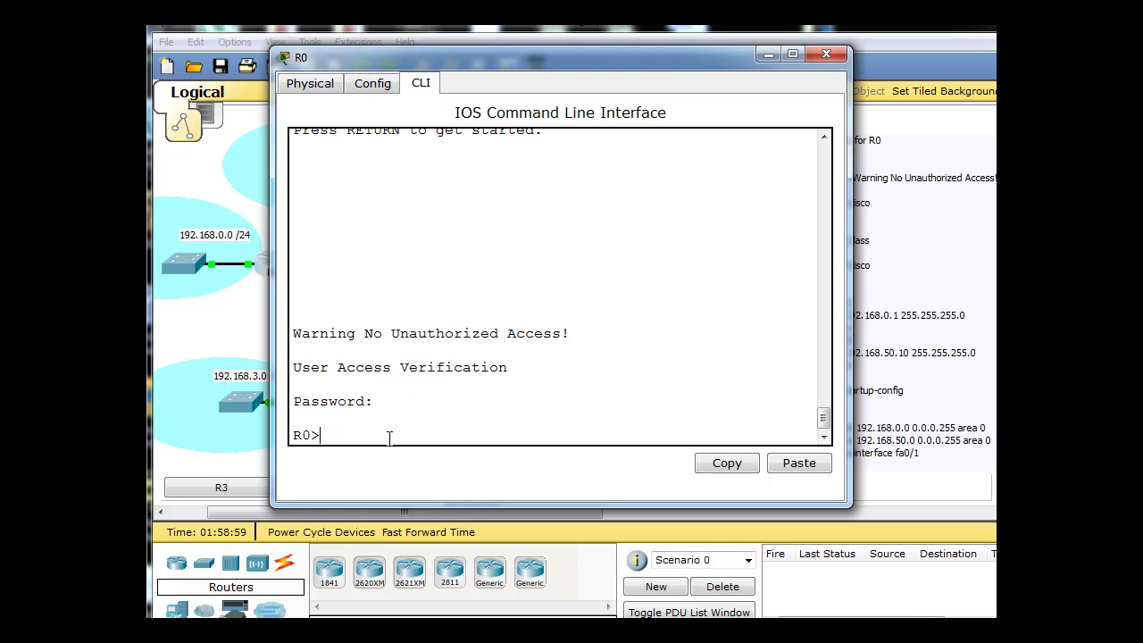
Enter privileged and global config mode, start OSPF process 1, and begin network 192.168.0.0 0.0.0.255.
{"action": "type", "text": "en"}
{"action": "key", "text": "Return"}
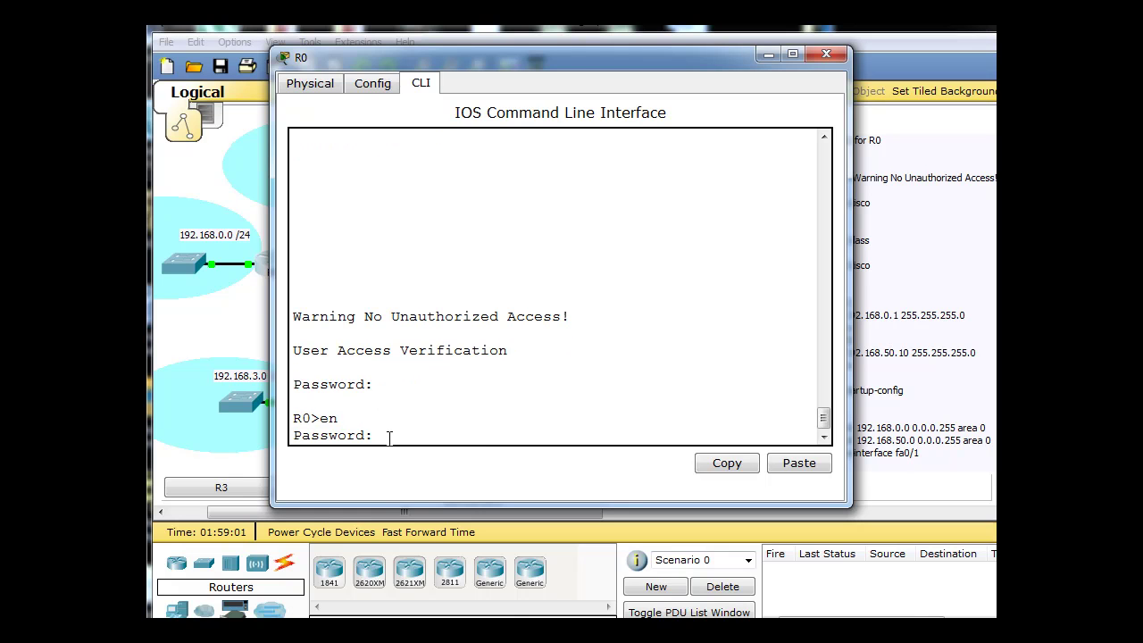
{"action": "key", "text": "Return"}
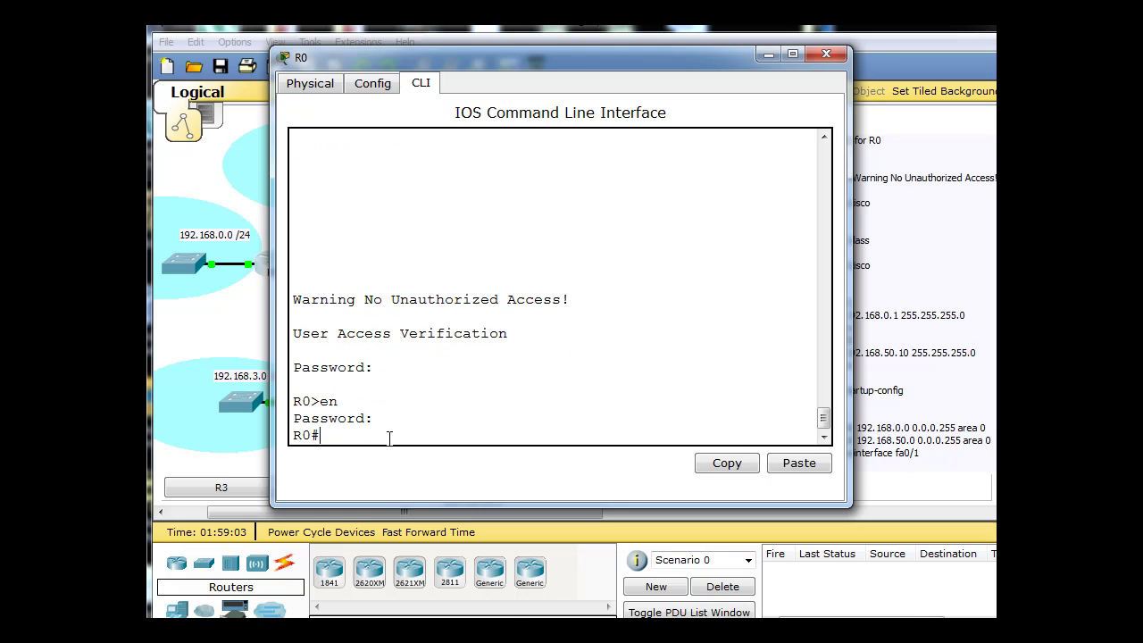
{"action": "type", "text": "conf t"}
{"action": "key", "text": "Return"}
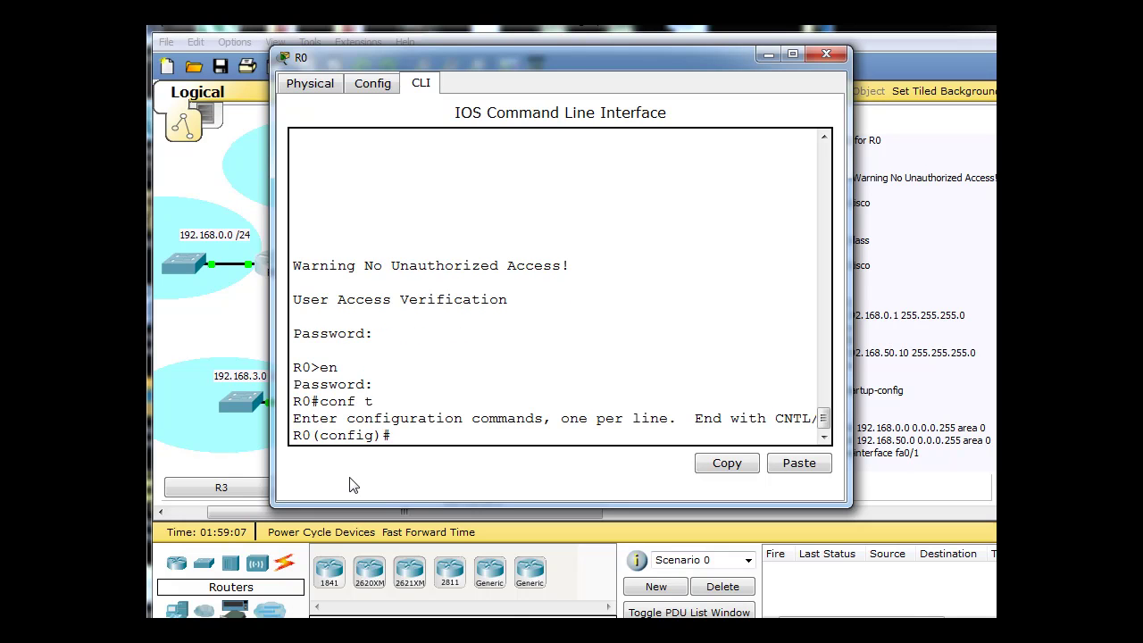
{"action": "type", "text": "router ospf 1"}
{"action": "key", "text": "Return"}
{"action": "type", "text": "network"}
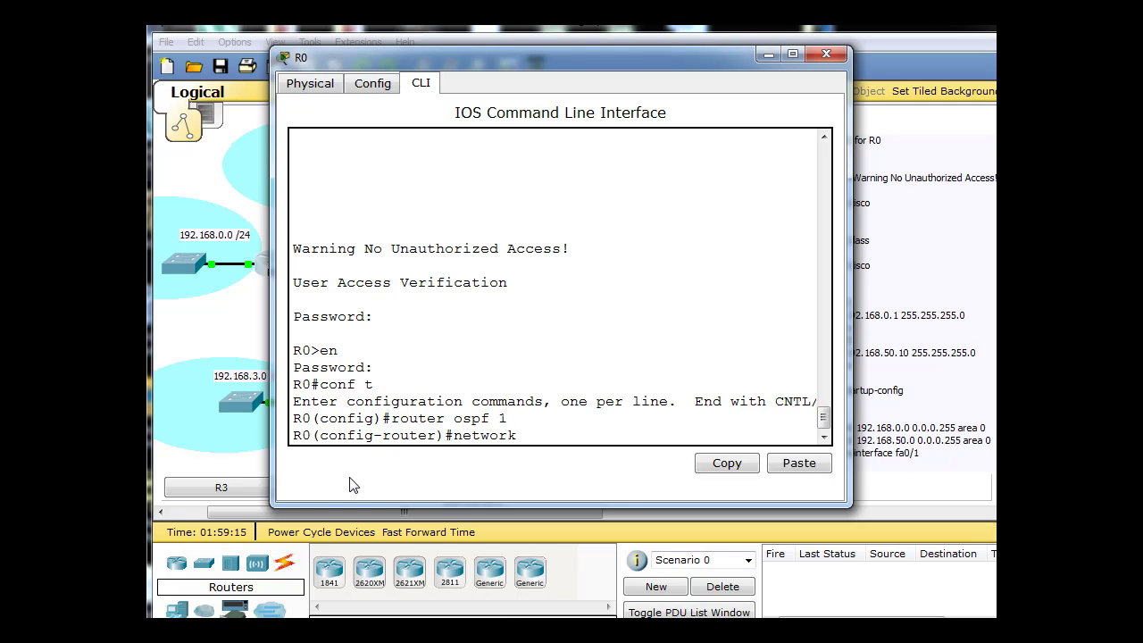
{"action": "type", "text": " 192.168.0.0 0.0.0.255 area "}
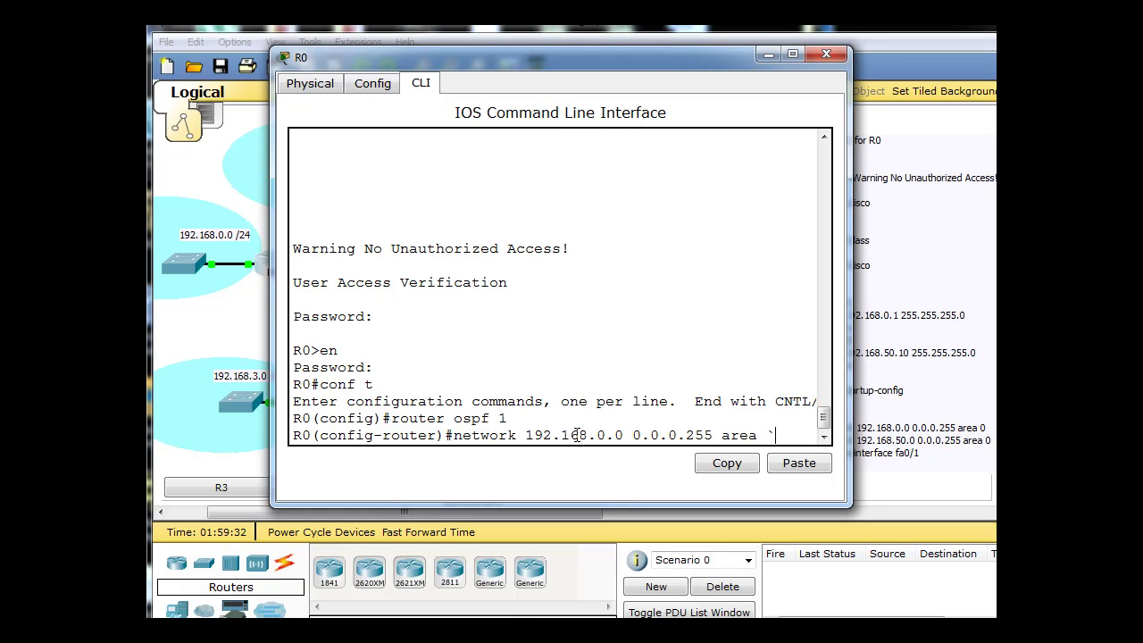
{"action": "type", "text": "`"}
{"action": "key", "text": "BackSpace"}
Advertise networks 192.168.0.0 and 192.168.50.0 with mask 0.0.0.255 in area 0 on R0.
{"action": "type", "text": "0"}
{"action": "key", "text": "Return"}
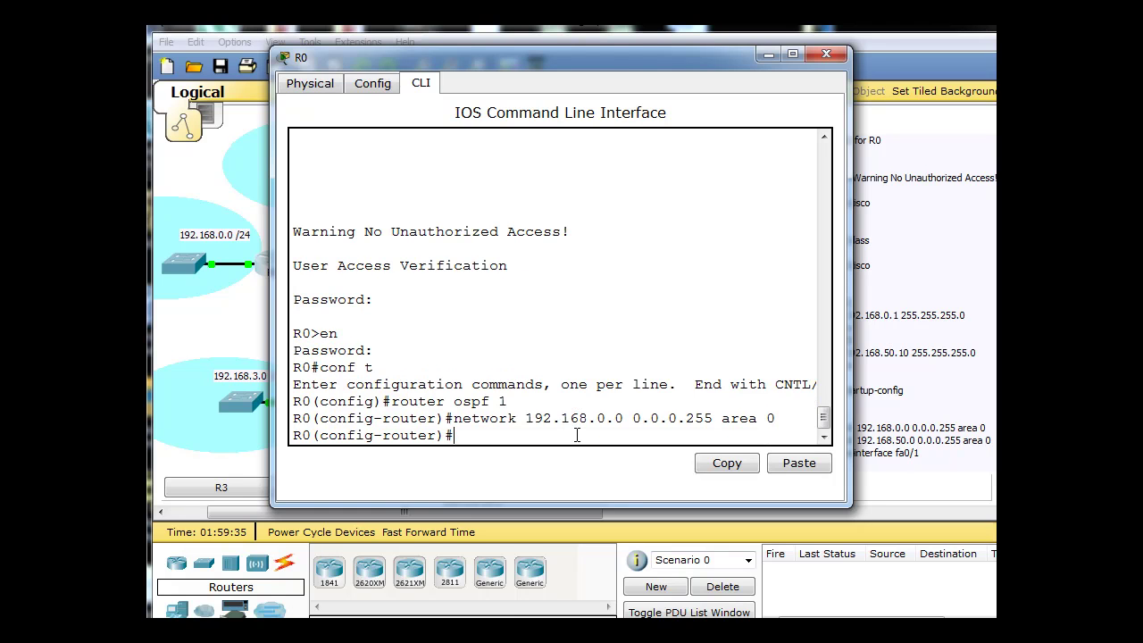
{"action": "key", "text": "Up"}
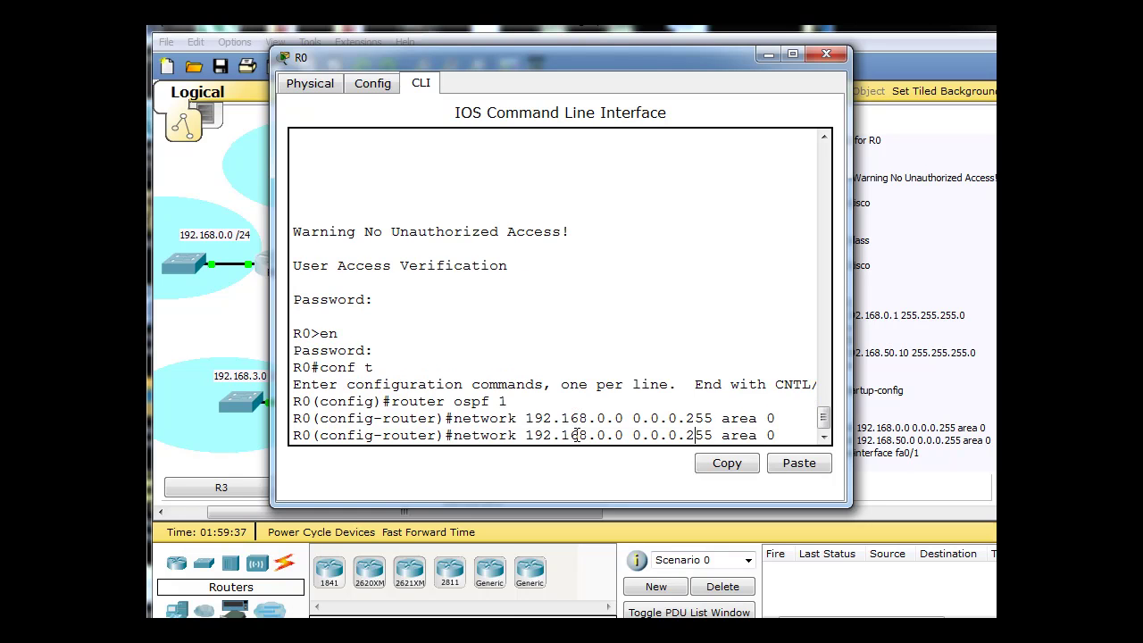
{"action": "key", "text": "Left"}
{"action": "key", "text": "Left"}
{"action": "key", "text": "Left"}
{"action": "key", "text": "Left"}
{"action": "key", "text": "Left"}
{"action": "key", "text": "Left"}
{"action": "key", "text": "Left"}
{"action": "key", "text": "Left"}
{"action": "key", "text": "Left"}
{"action": "key", "text": "Left"}
{"action": "key", "text": "Left"}
{"action": "key", "text": "Left"}
{"action": "key", "text": "Left"}
{"action": "key", "text": "Left"}
{"action": "key", "text": "Left"}
{"action": "key", "text": "Left"}
{"action": "key", "text": "Left"}
{"action": "key", "text": "Left"}
{"action": "key", "text": "Left"}
{"action": "key", "text": "Left"}
{"action": "type", "text": "5"}
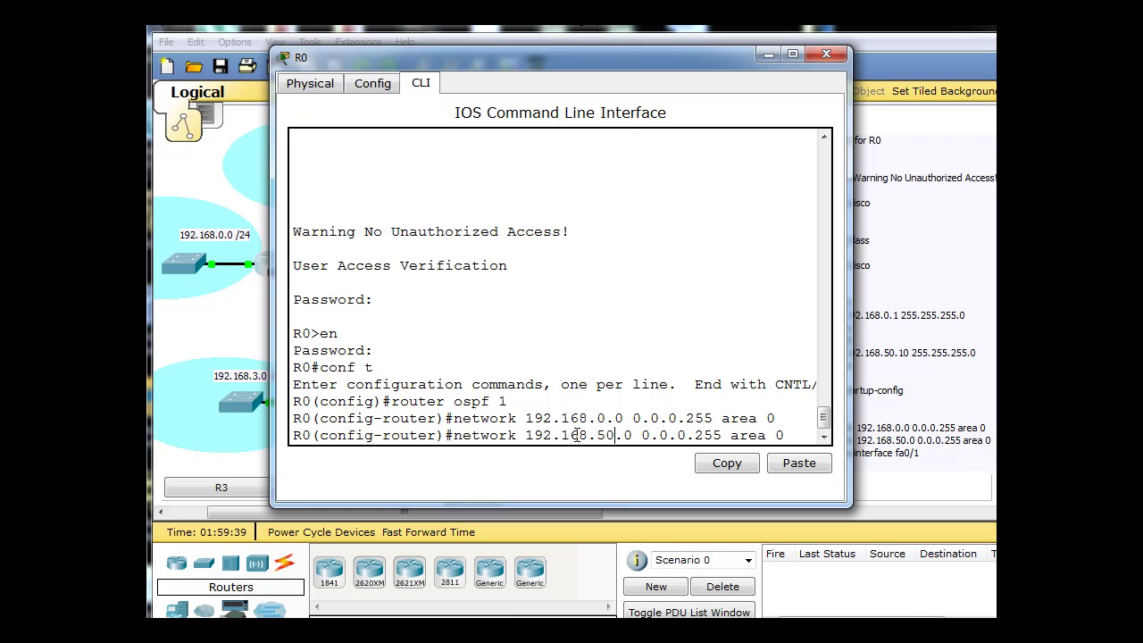
{"action": "key", "text": "Return"}
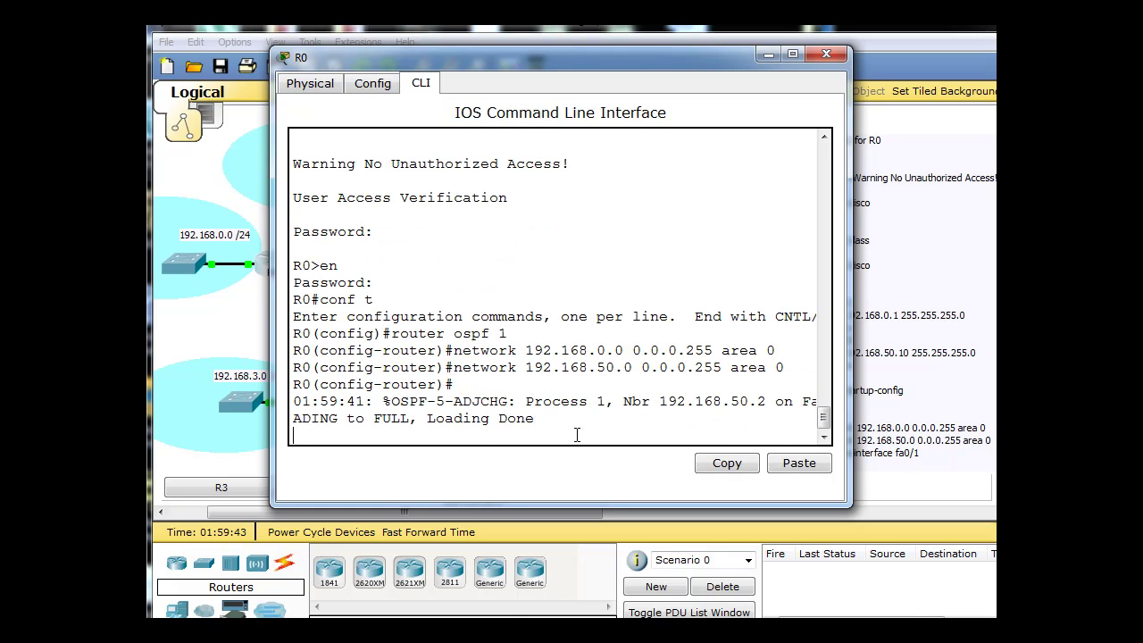
Make R0's fa0/1 a passive OSPF interface and exit configuration mode.
{"action": "key", "text": "Return"}
{"action": "type", "text": "pass"}
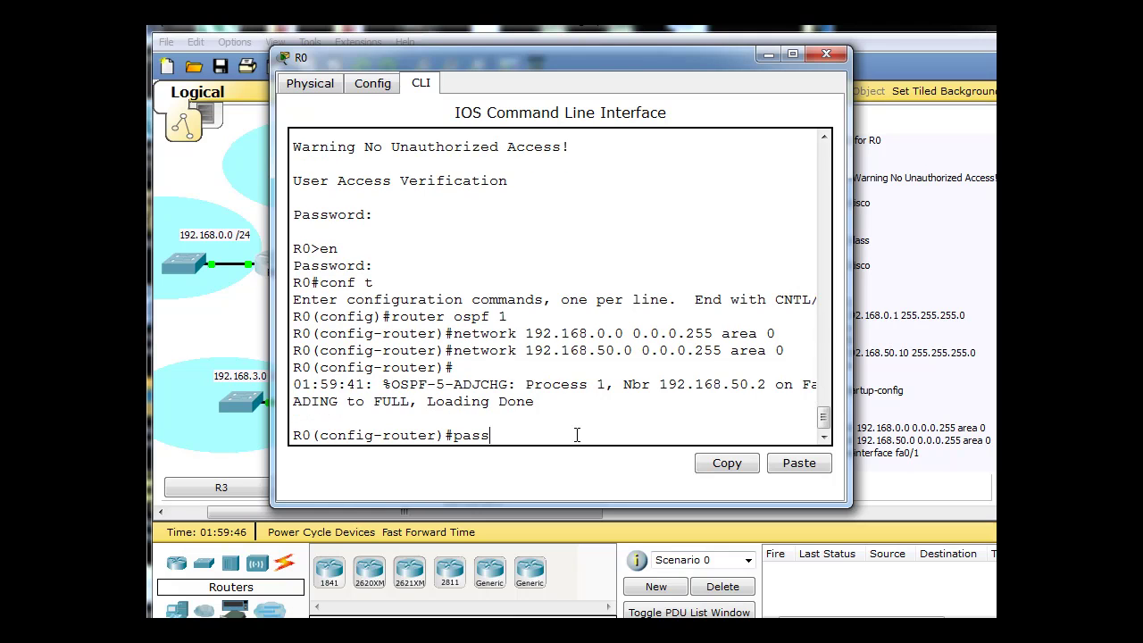
{"action": "key", "text": "Tab"}
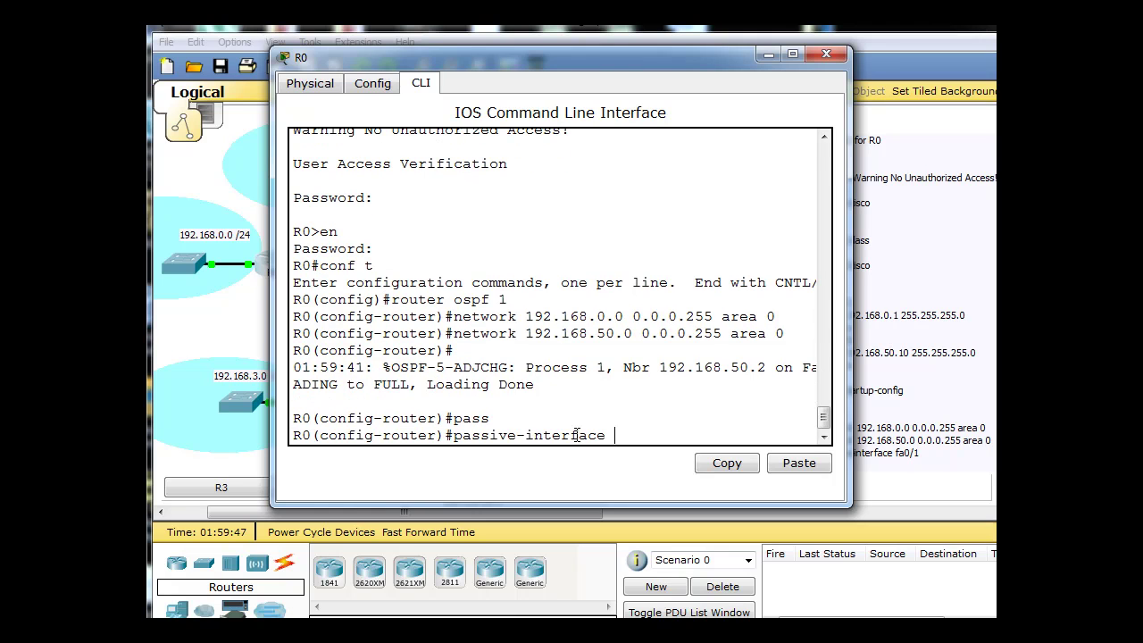
{"action": "type", "text": "f"}
{"action": "type", "text": "a0/1"}
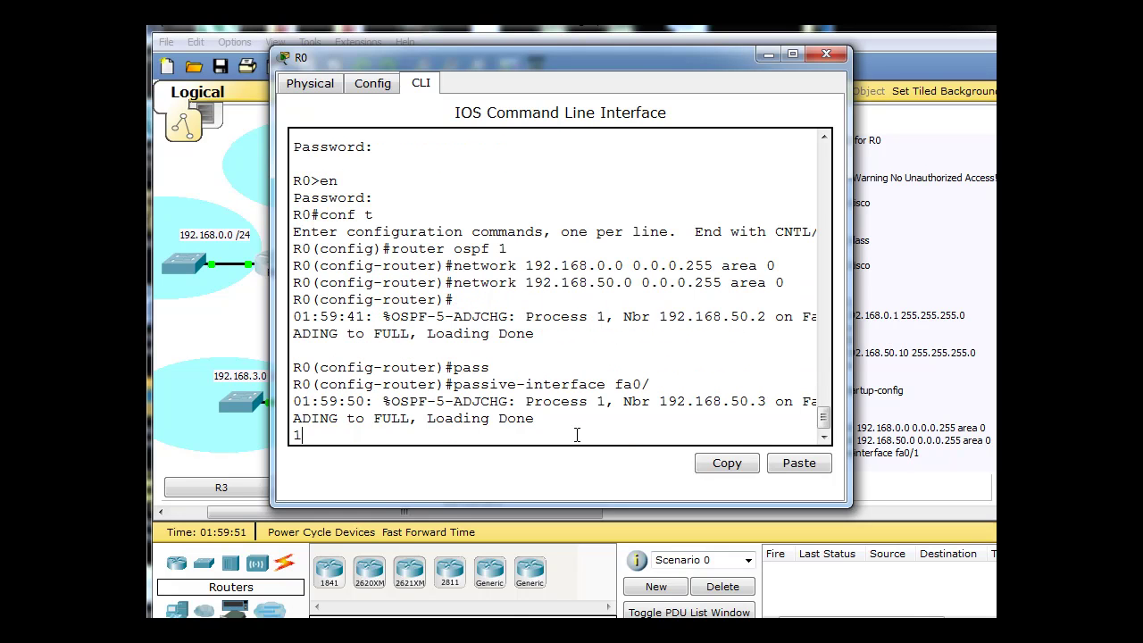
{"action": "key", "text": "Return"}
{"action": "key", "text": "Up"}
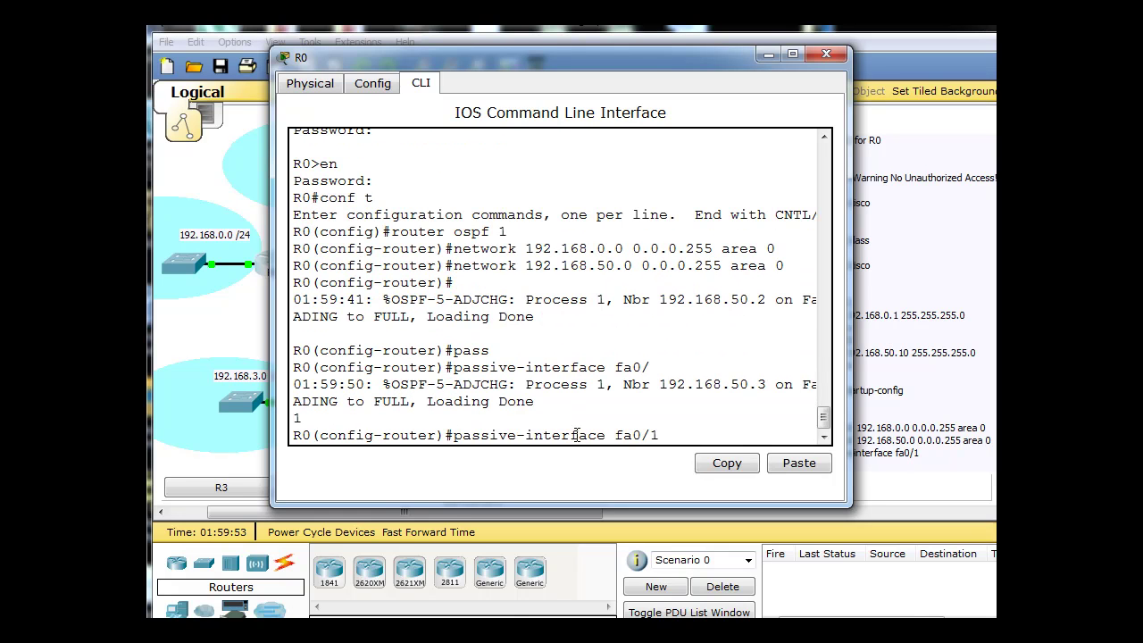
{"action": "key", "text": "Return"}
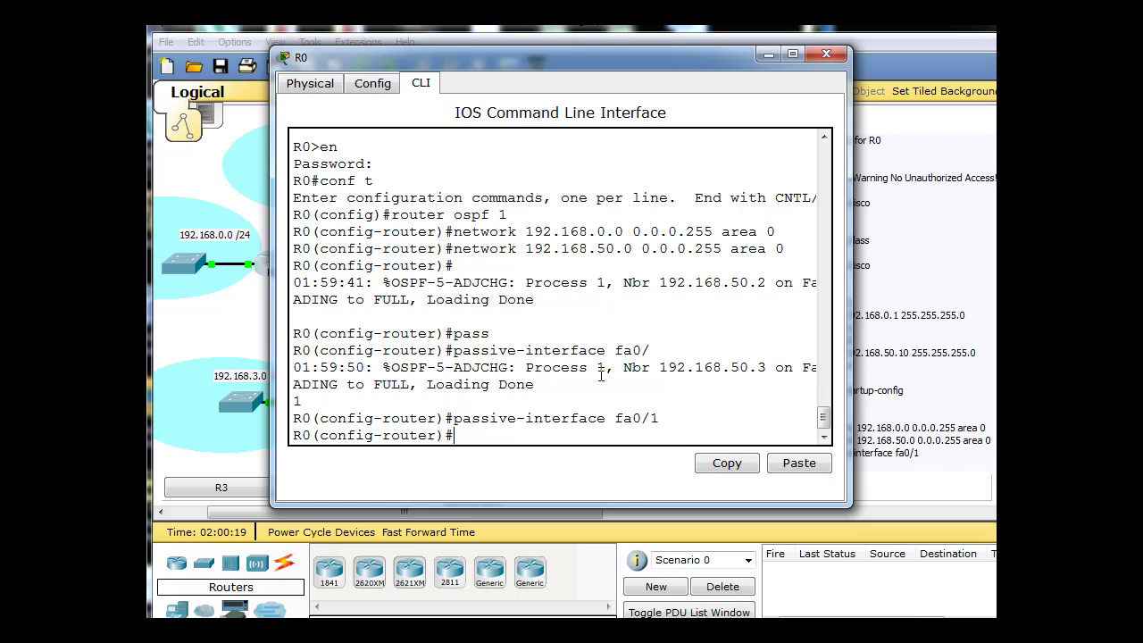
{"action": "type", "text": "end"}
{"action": "key", "text": "Return"}
Close R0's console, then on R1 enter configuration mode and start OSPF process 1.
{"action": "left_click", "coordinate": [826, 55]}
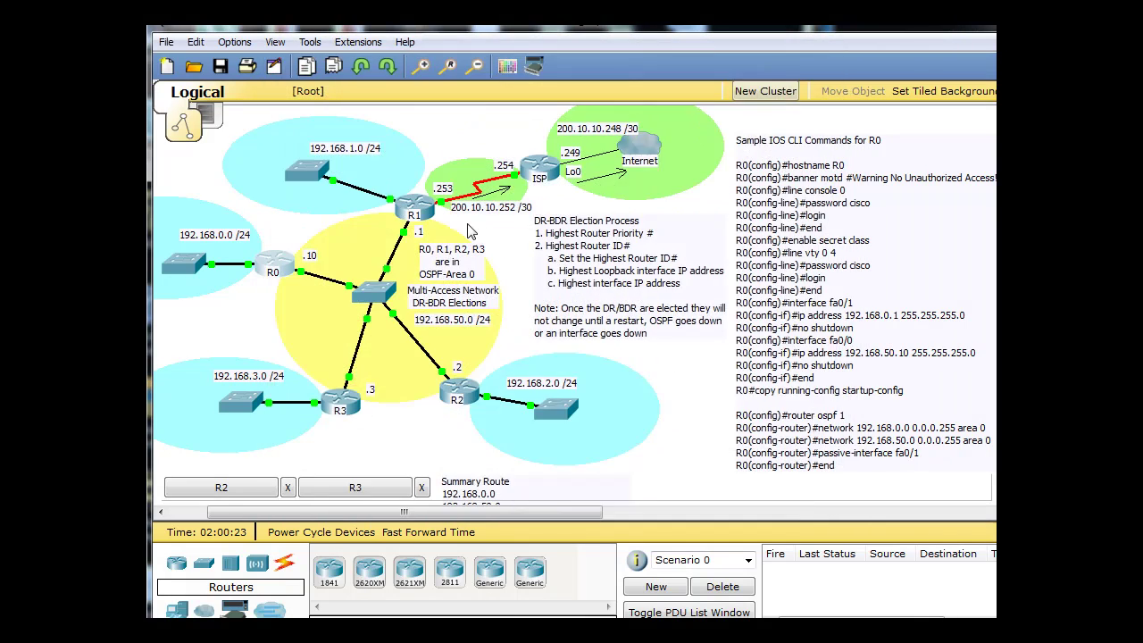
{"action": "left_click", "coordinate": [431, 211]}
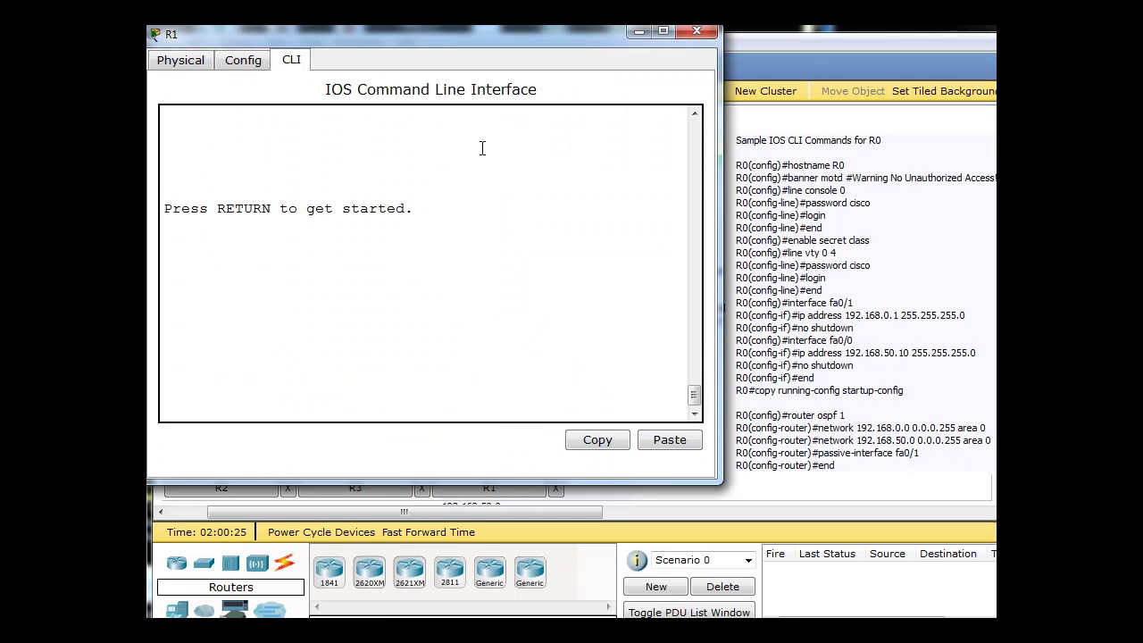
{"action": "left_click_drag", "start_coordinate": [461, 31], "coordinate": [647, 40]}
{"action": "key", "text": "Return"}
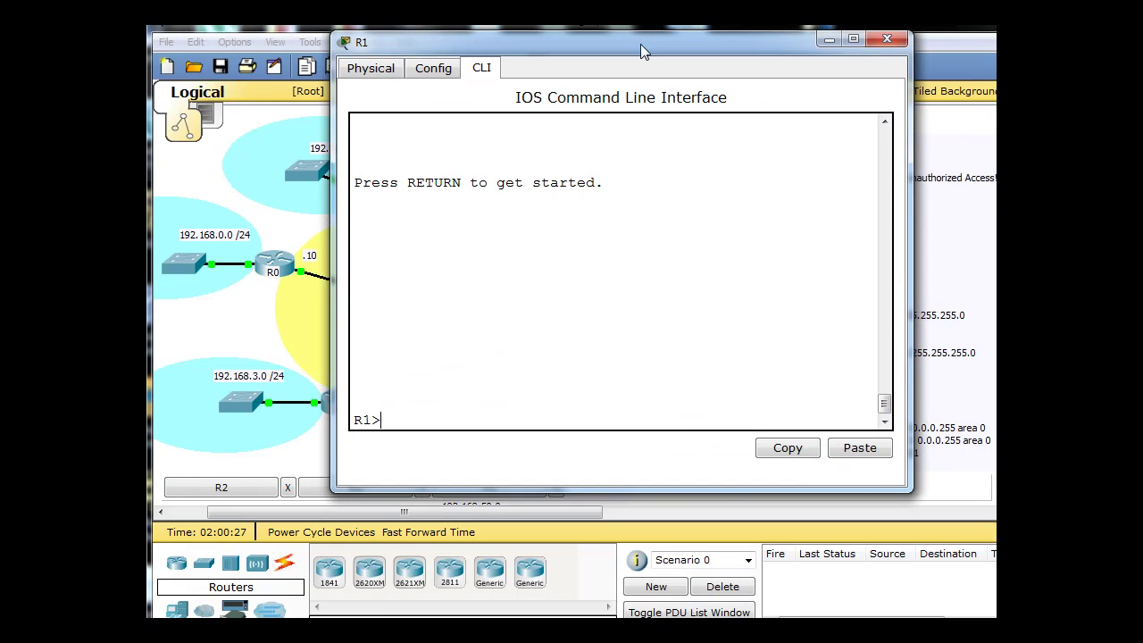
{"action": "type", "text": "en"}
{"action": "key", "text": "Return"}
{"action": "type", "text": "conf t"}
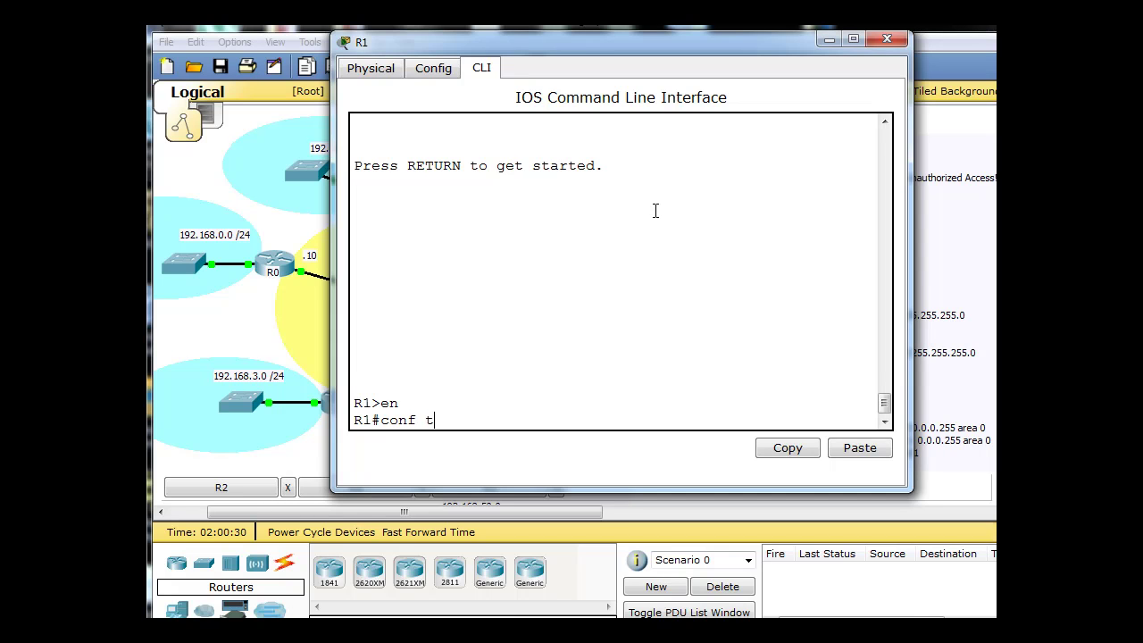
{"action": "key", "text": "Return"}
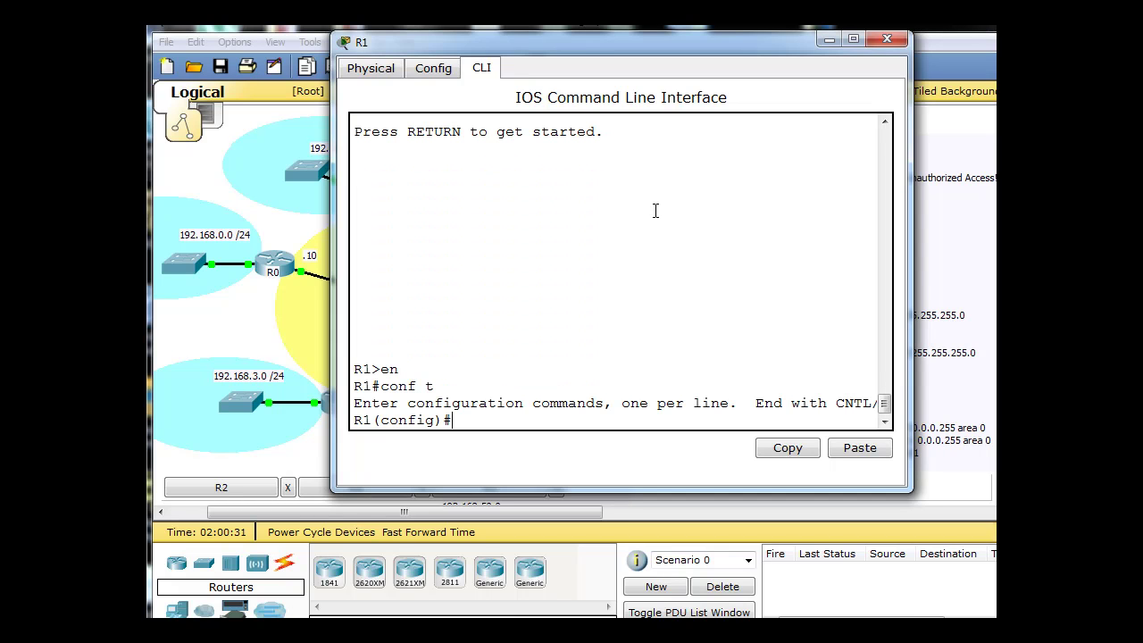
{"action": "type", "text": "router ospf 1"}
{"action": "key", "text": "Return"}
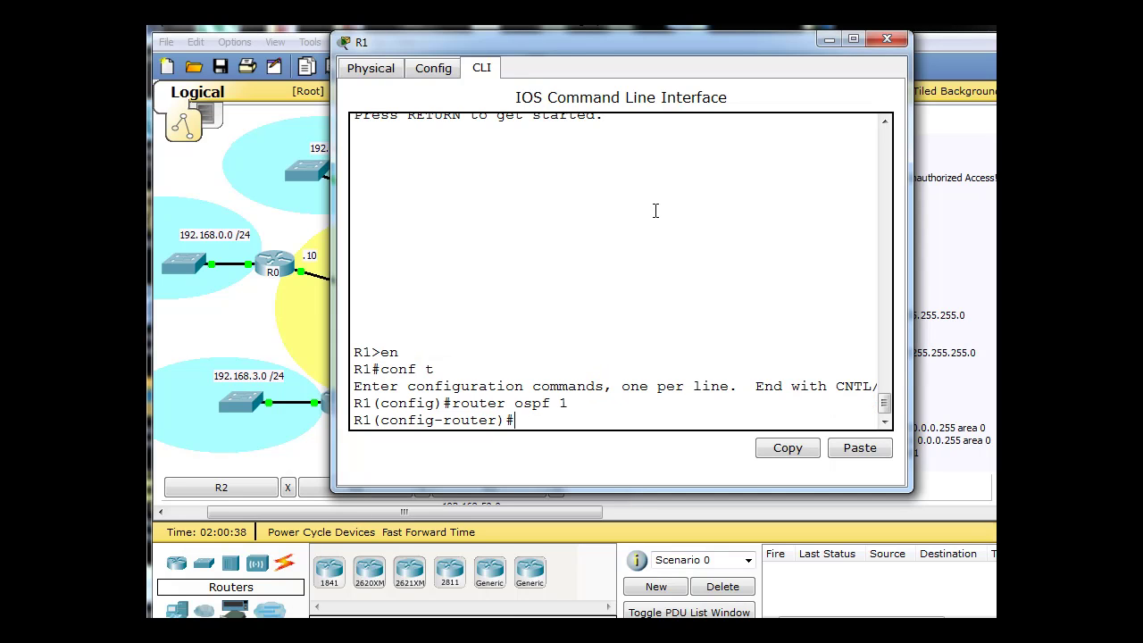
Advertise 192.168.50.0 and 192.168.1.0 with mask 0.0.0.255 in area 0 on R1.
{"action": "type", "text": "network 192.168.50.0 0.0.0.255"}
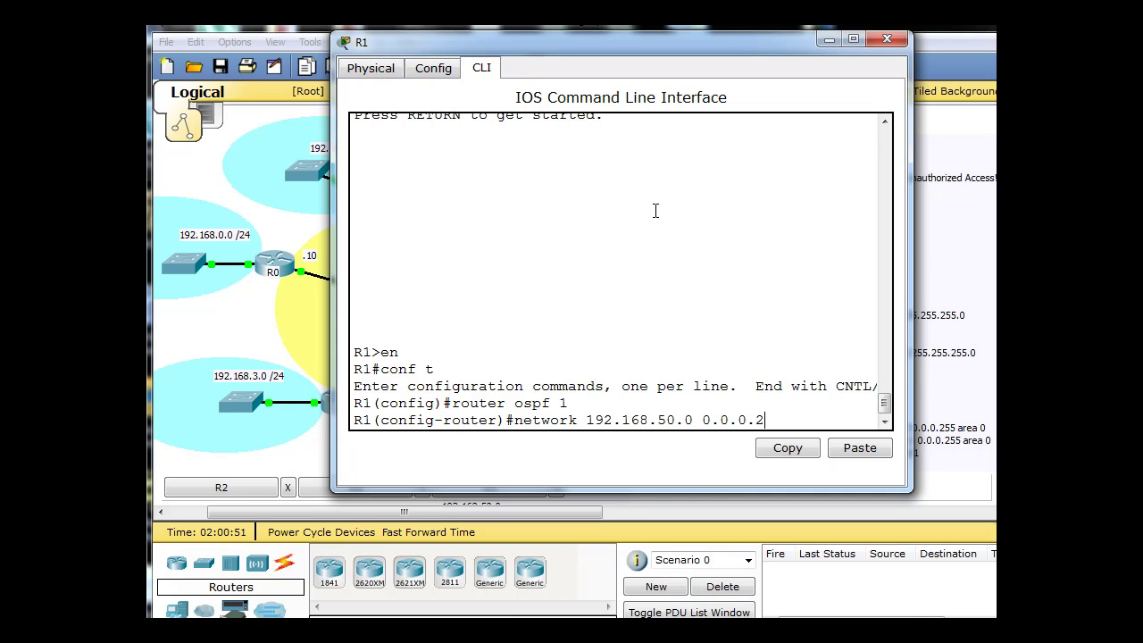
{"action": "key", "text": "Return"}
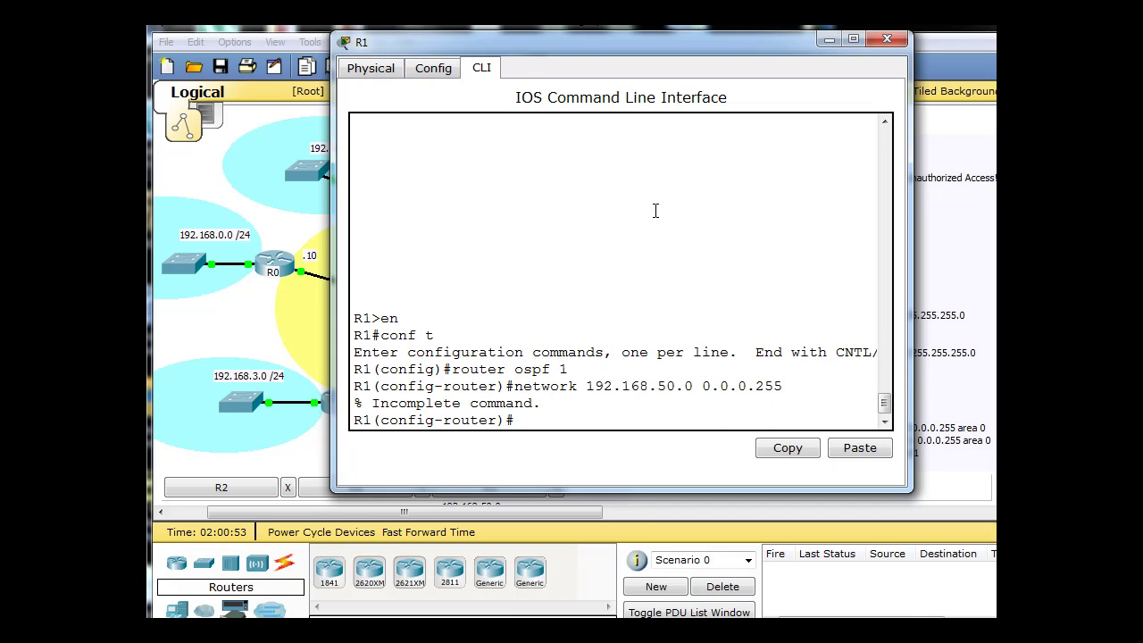
{"action": "key", "text": "Up"}
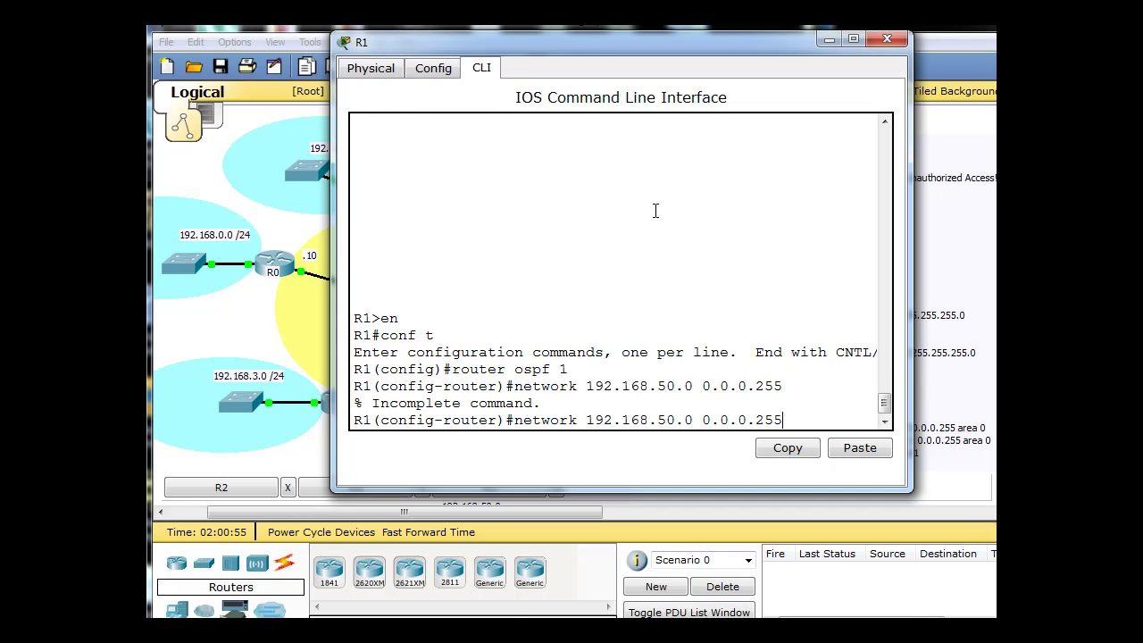
{"action": "type", "text": "area 0"}
{"action": "key", "text": "Return"}
{"action": "key", "text": "Up"}
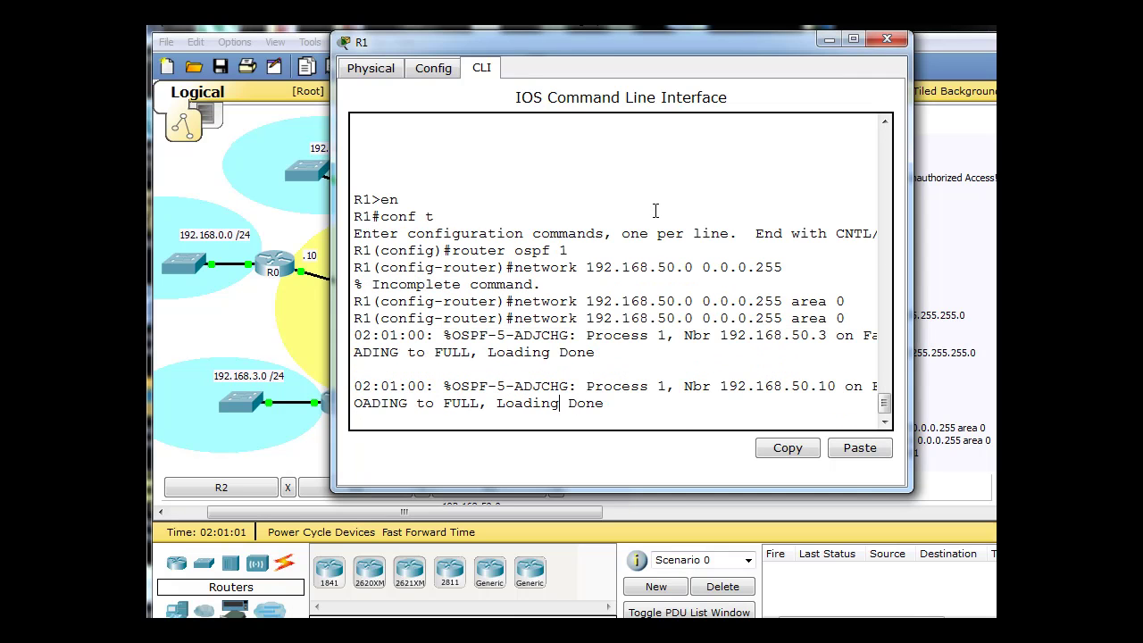
{"action": "key", "text": "Return"}
{"action": "key", "text": "Up"}
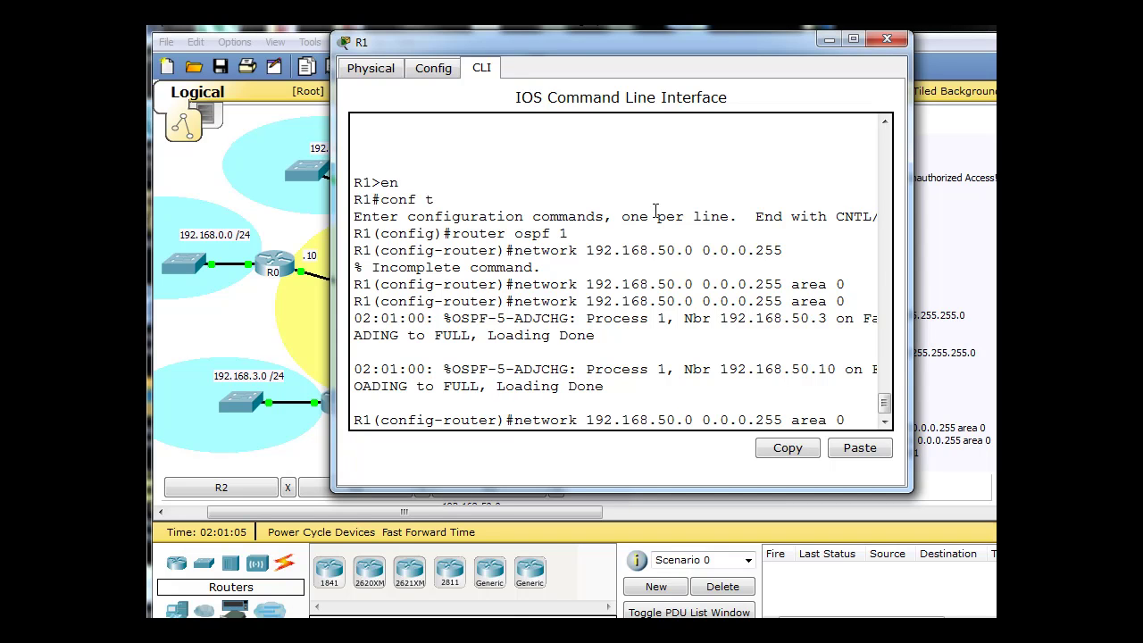
{"action": "key", "text": "BackSpace"}
{"action": "key", "text": "BackSpace"}
{"action": "type", "text": "1"}
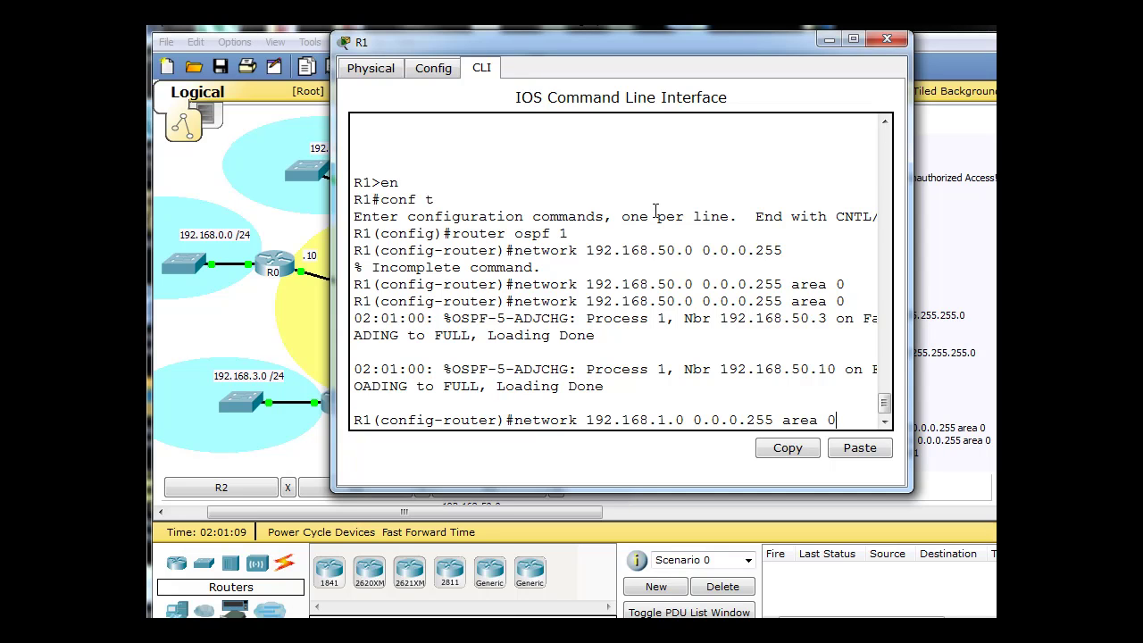
{"action": "key", "text": "Return"}
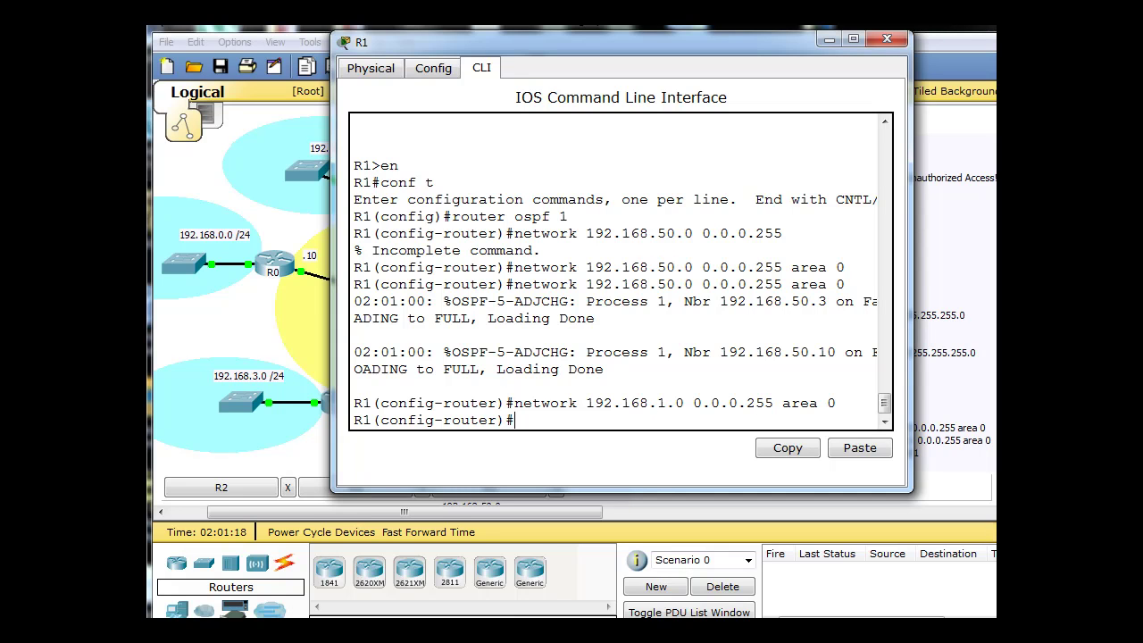
Set passive-interface fa0/1 under R1's OSPF process 1.
{"action": "left_click_drag", "start_coordinate": [613, 42], "coordinate": [555, 377]}
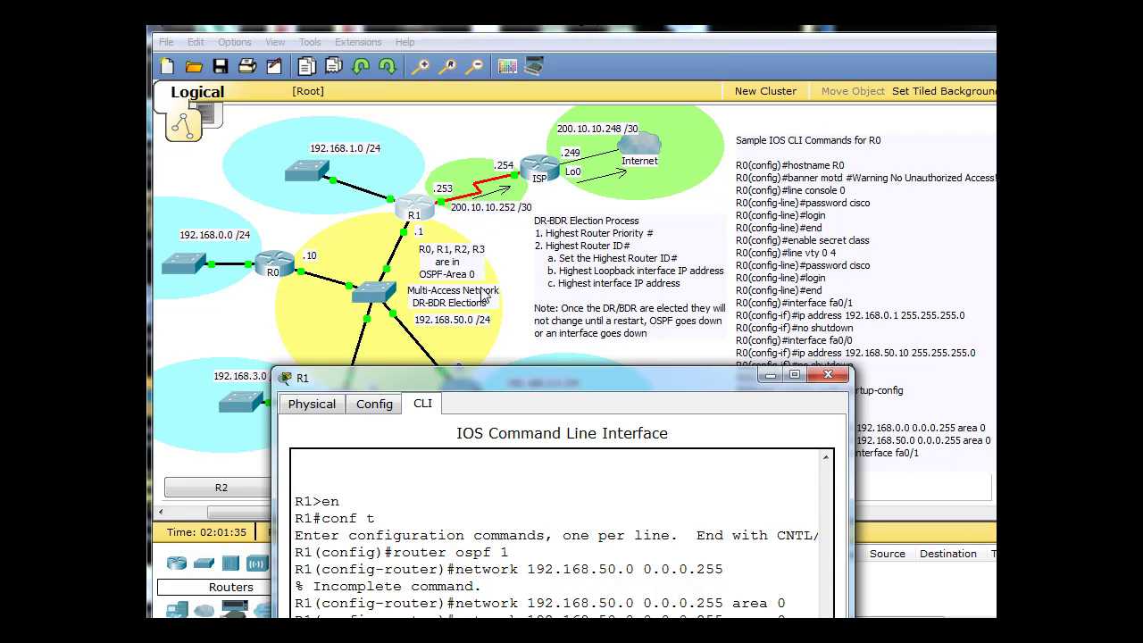
{"action": "left_click_drag", "start_coordinate": [506, 375], "coordinate": [570, 86]}
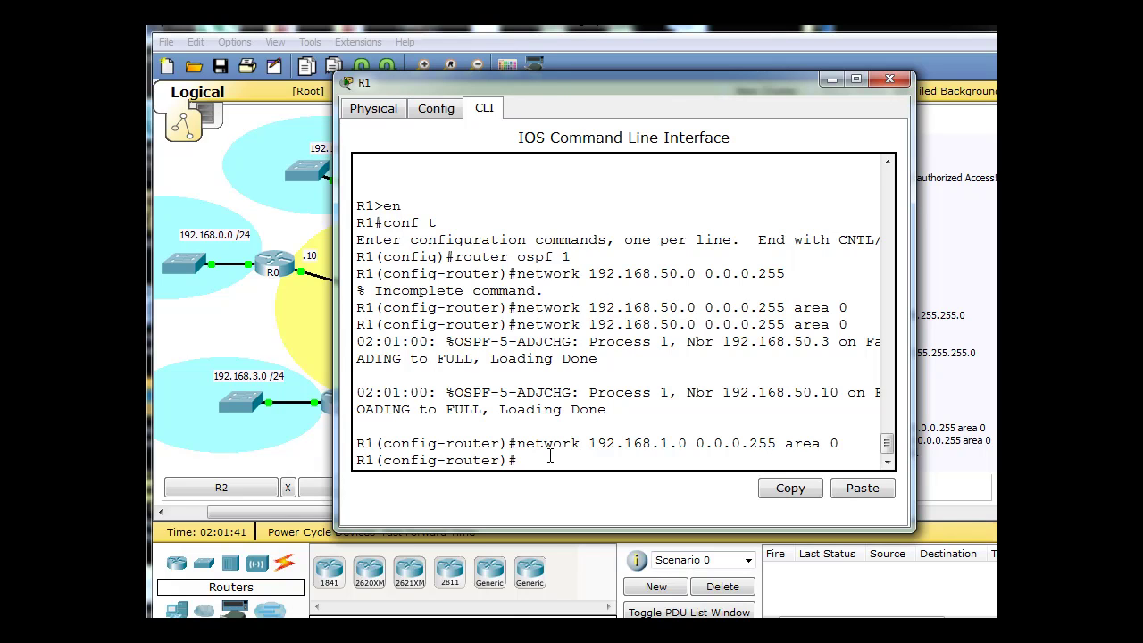
{"action": "type", "text": "ssive"}
{"action": "key", "text": "Tab"}
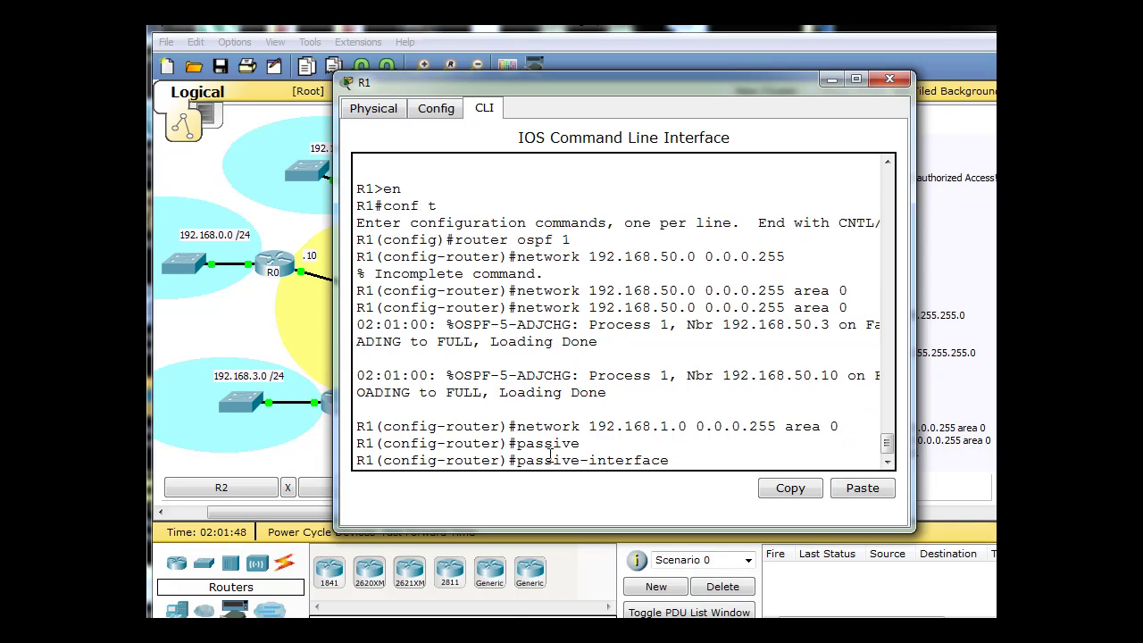
{"action": "type", "text": "fa0/1"}
{"action": "key", "text": "Return"}
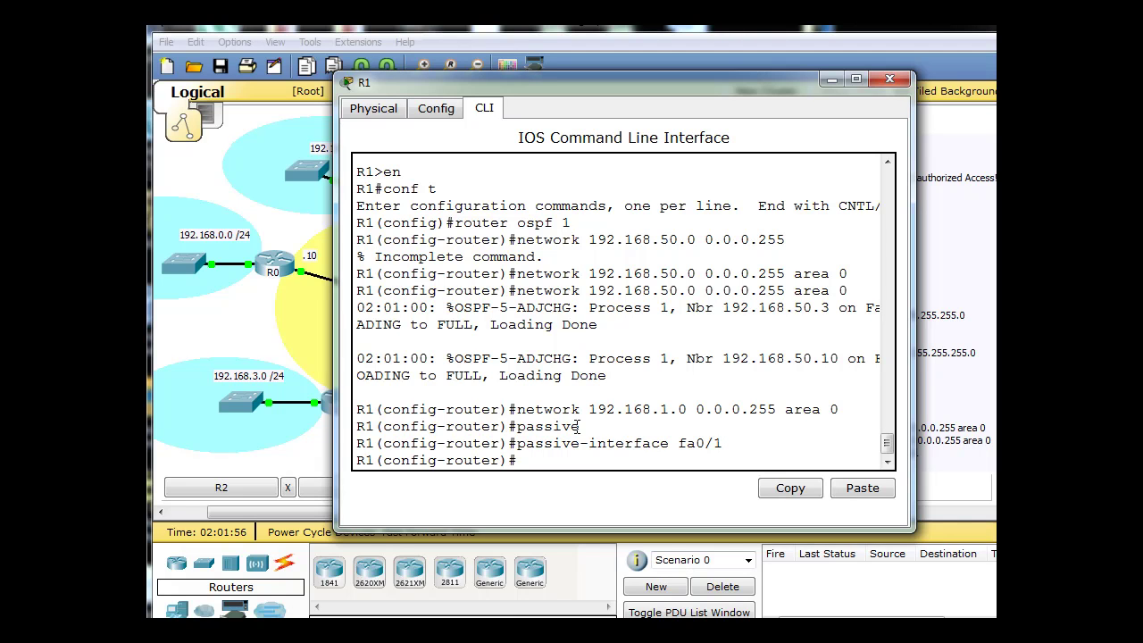
{"action": "left_click_drag", "start_coordinate": [517, 410], "coordinate": [697, 411]}
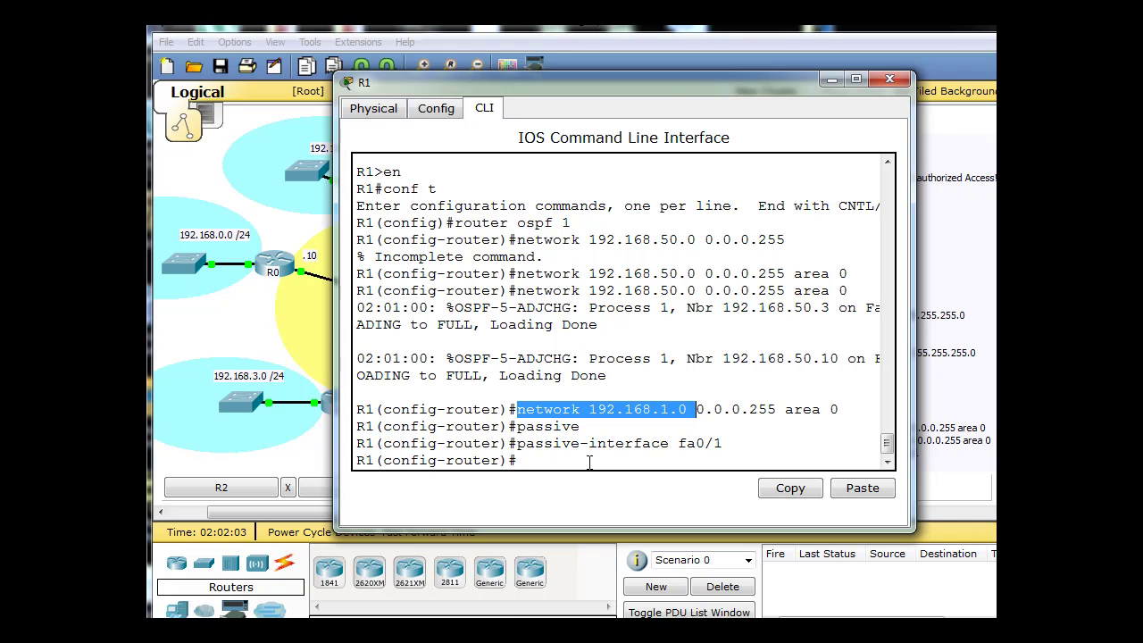
{"action": "left_click_drag", "start_coordinate": [657, 83], "coordinate": [604, 457]}
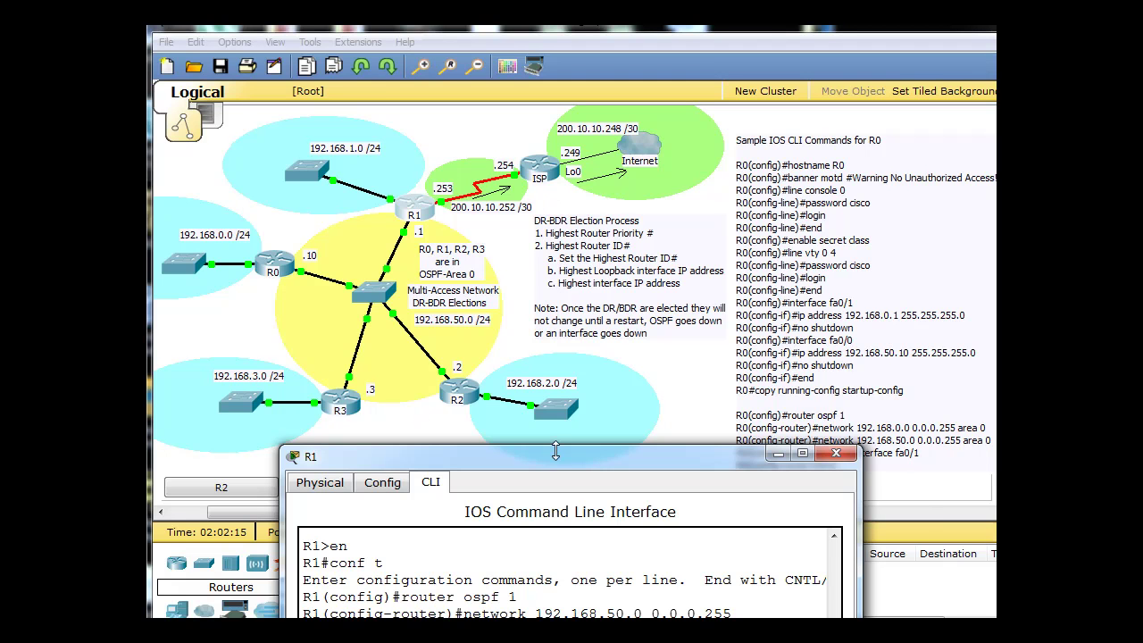
Enter default-information originate on R1, using ? help to find the keywords.
{"action": "left_click_drag", "start_coordinate": [559, 452], "coordinate": [614, 82]}
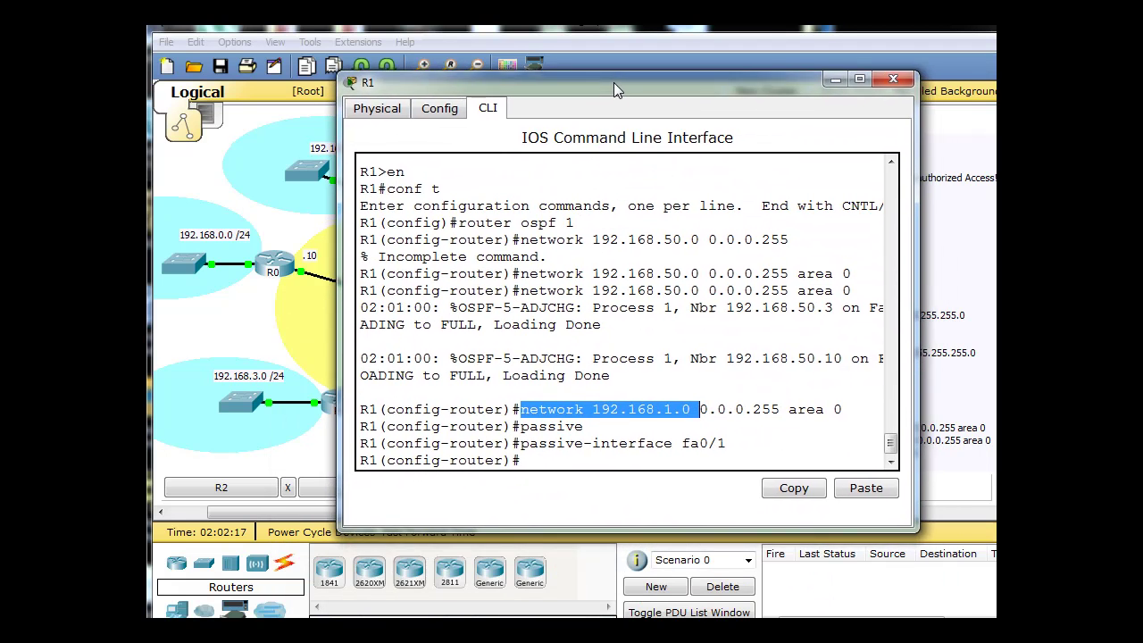
{"action": "left_click", "coordinate": [551, 458]}
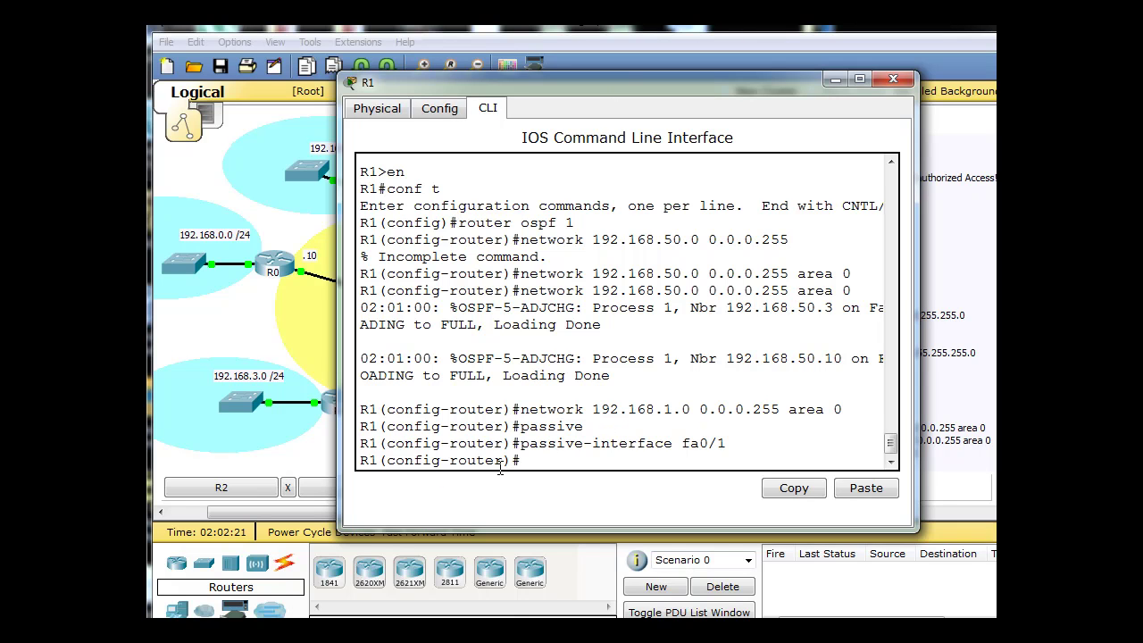
{"action": "key", "text": "Return"}
{"action": "key", "text": "Return"}
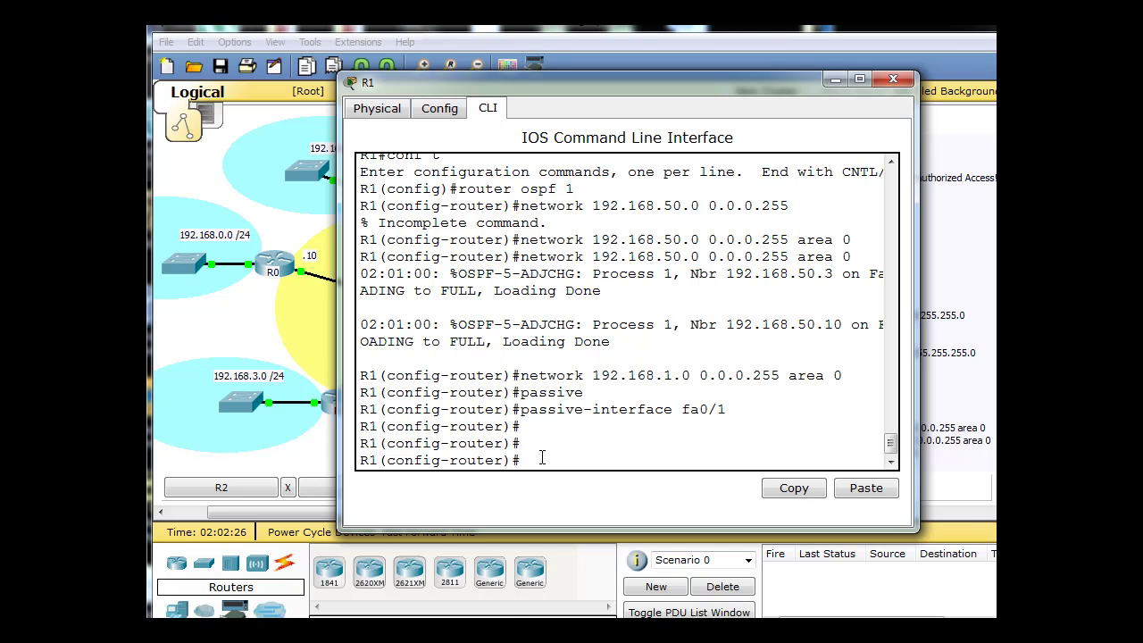
{"action": "type", "text": "?"}
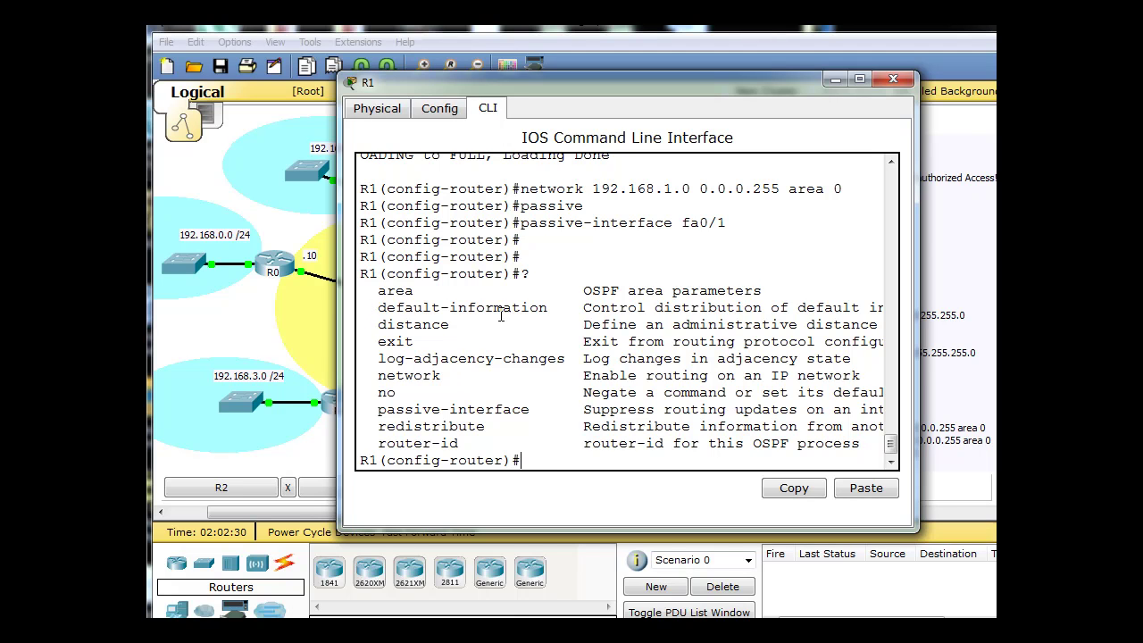
{"action": "type", "text": "def"}
{"action": "key", "text": "Tab"}
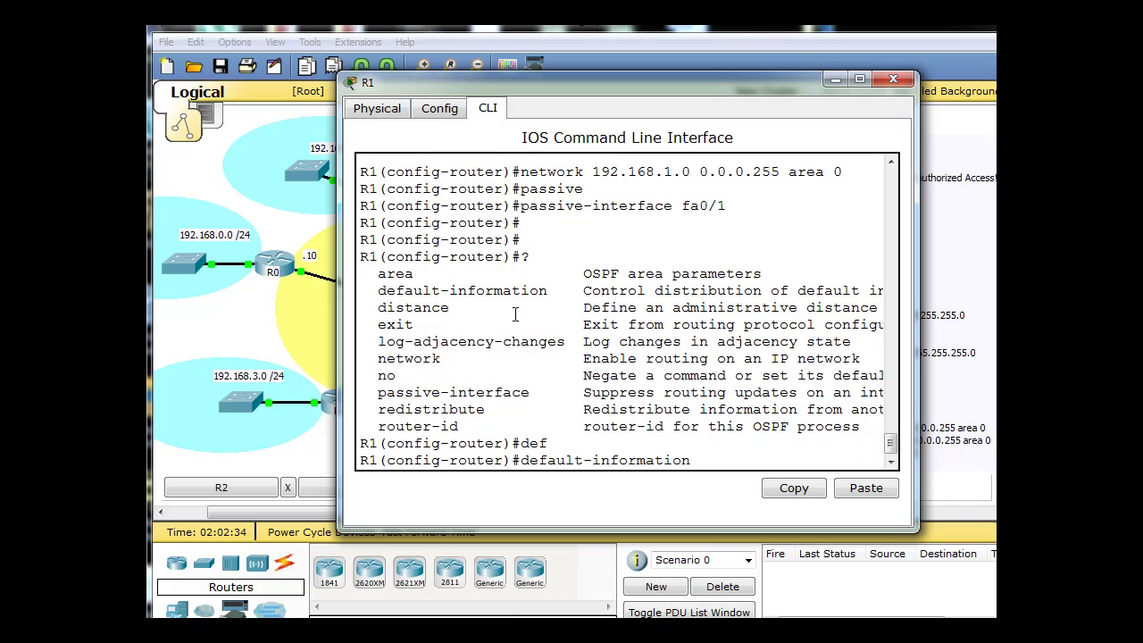
{"action": "type", "text": "?"}
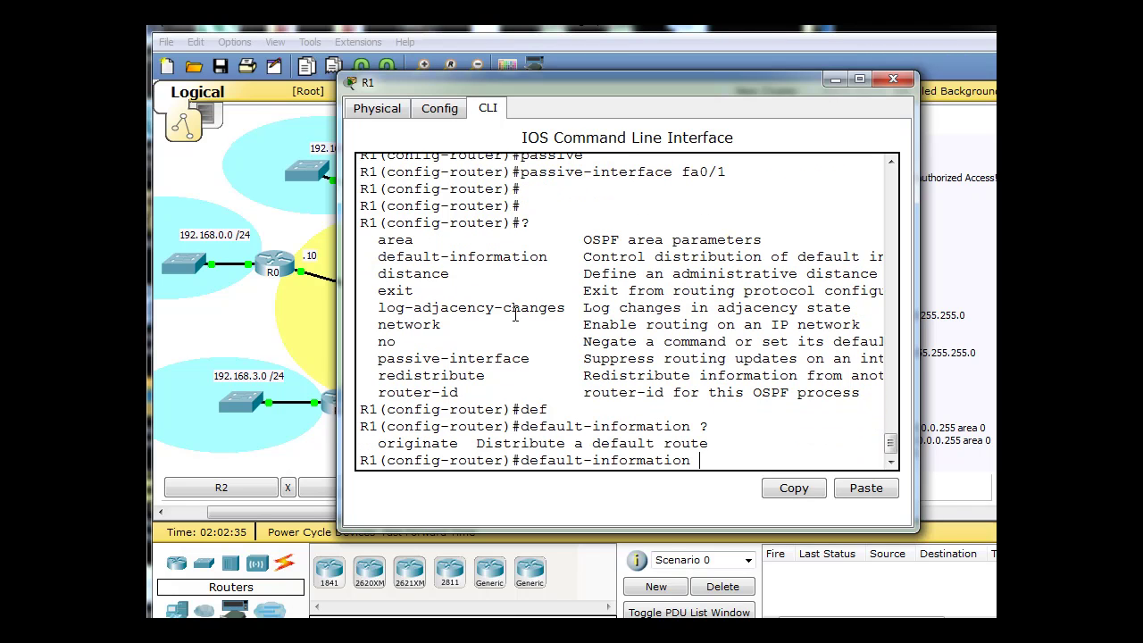
{"action": "type", "text": "originate"}
{"action": "key", "text": "Return"}
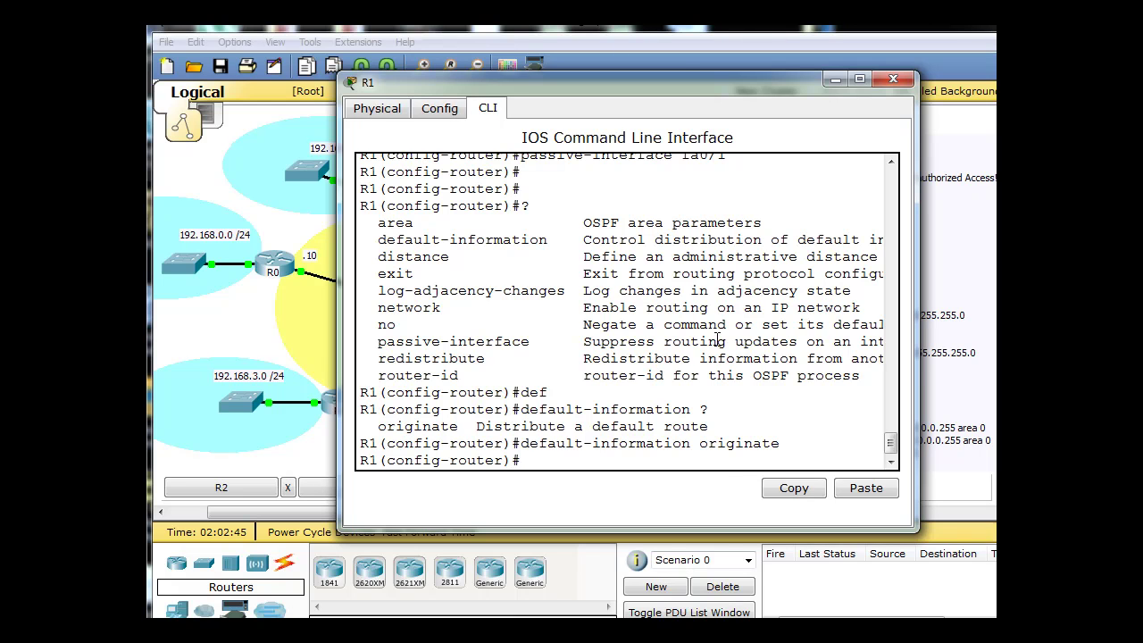
{"action": "left_click_drag", "start_coordinate": [661, 77], "coordinate": [645, 65]}
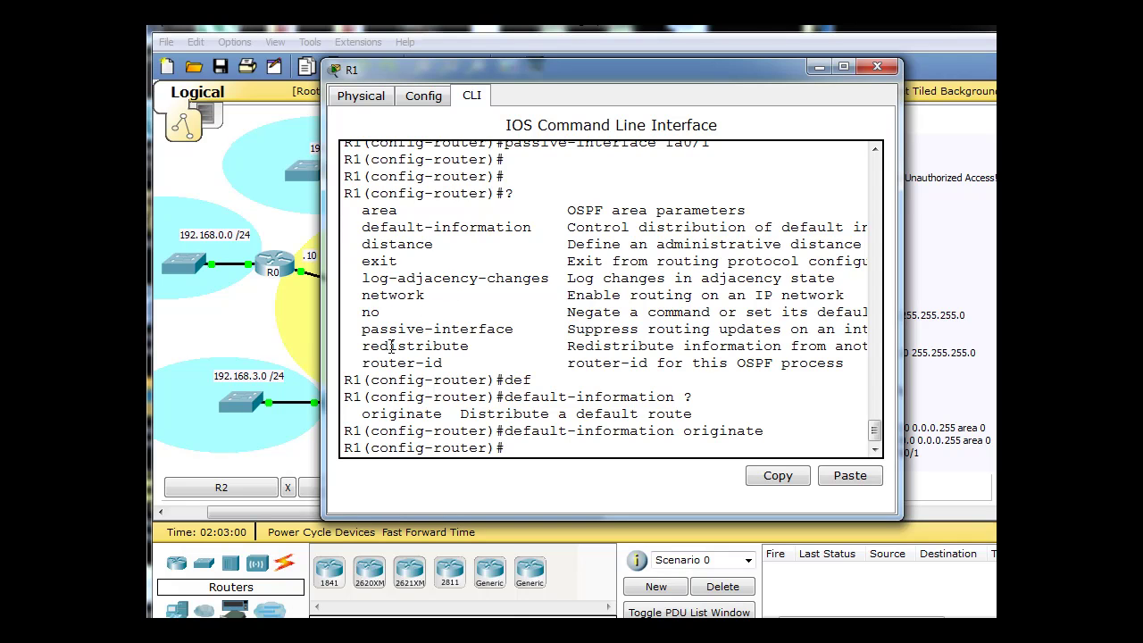
{"action": "left_click_drag", "start_coordinate": [363, 363], "coordinate": [455, 368]}
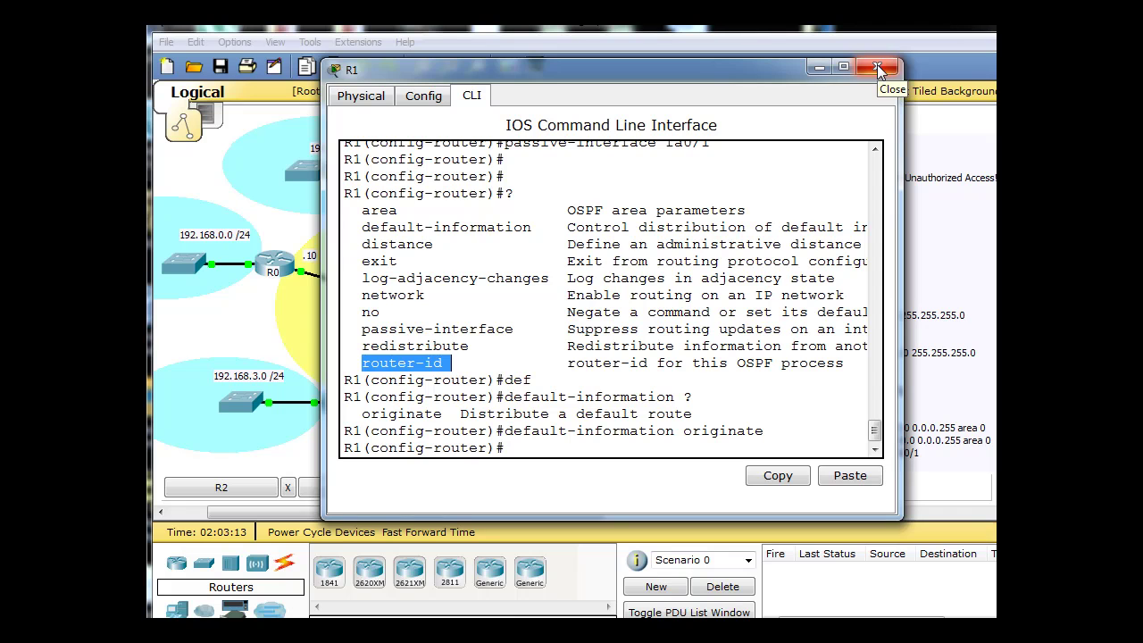
Exit configuration and run show ip protocols on R1, confirming router ID 200.10.10.253.
{"action": "left_click", "coordinate": [507, 449]}
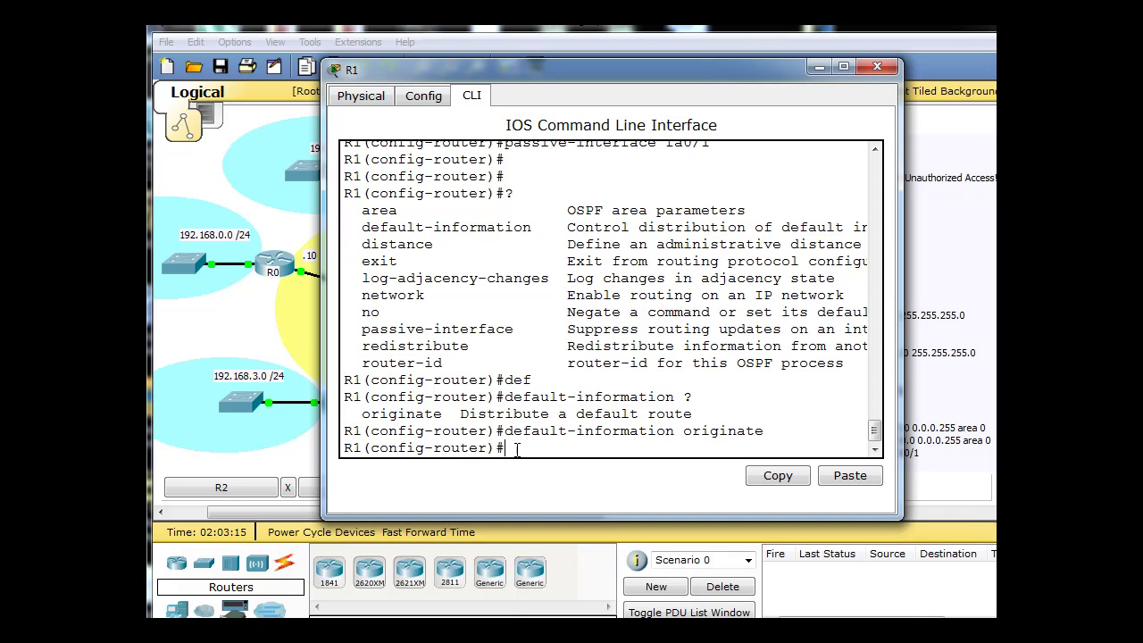
{"action": "key", "text": "ctrl+z"}
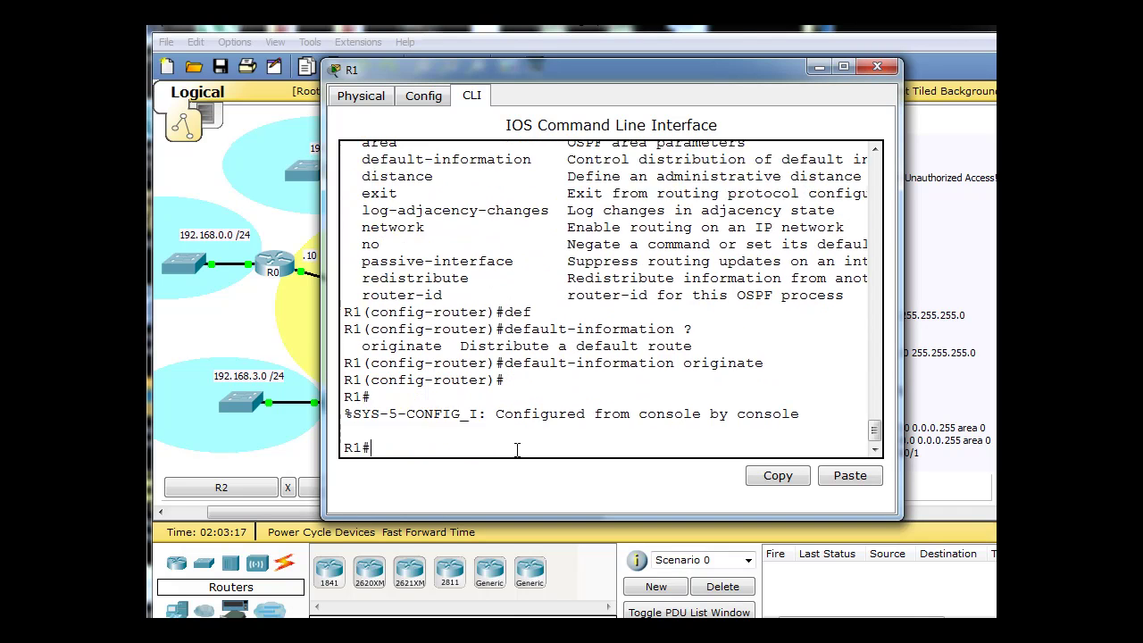
{"action": "type", "text": "show ip protocol"}
{"action": "key", "text": "Return"}
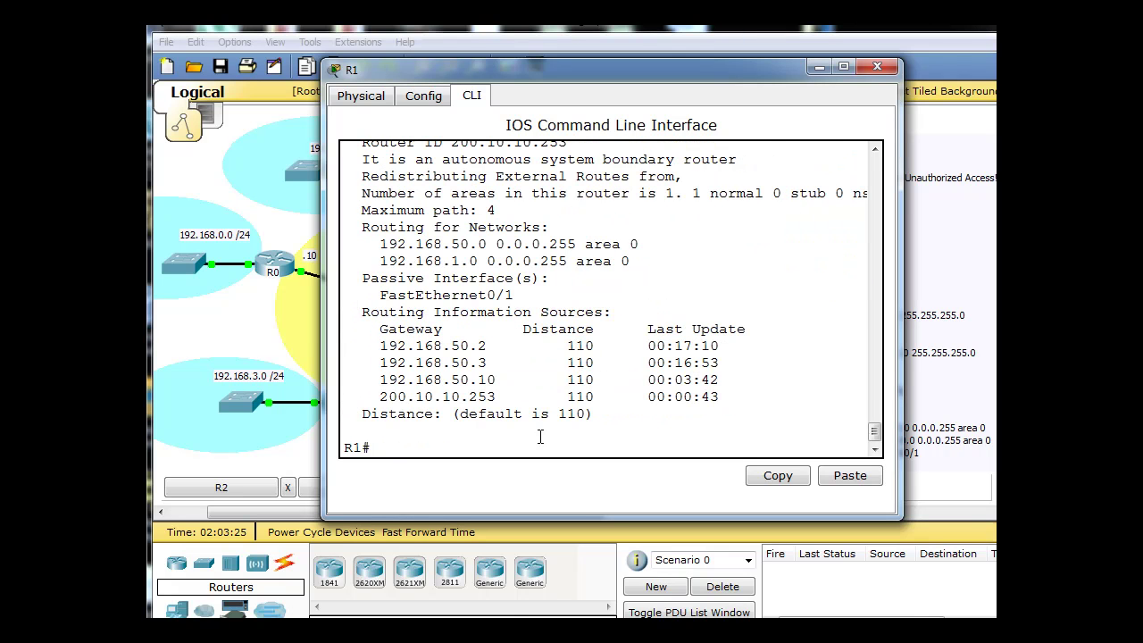
{"action": "scroll", "coordinate": [877, 431], "scroll_direction": "up", "scroll_amount": 1}
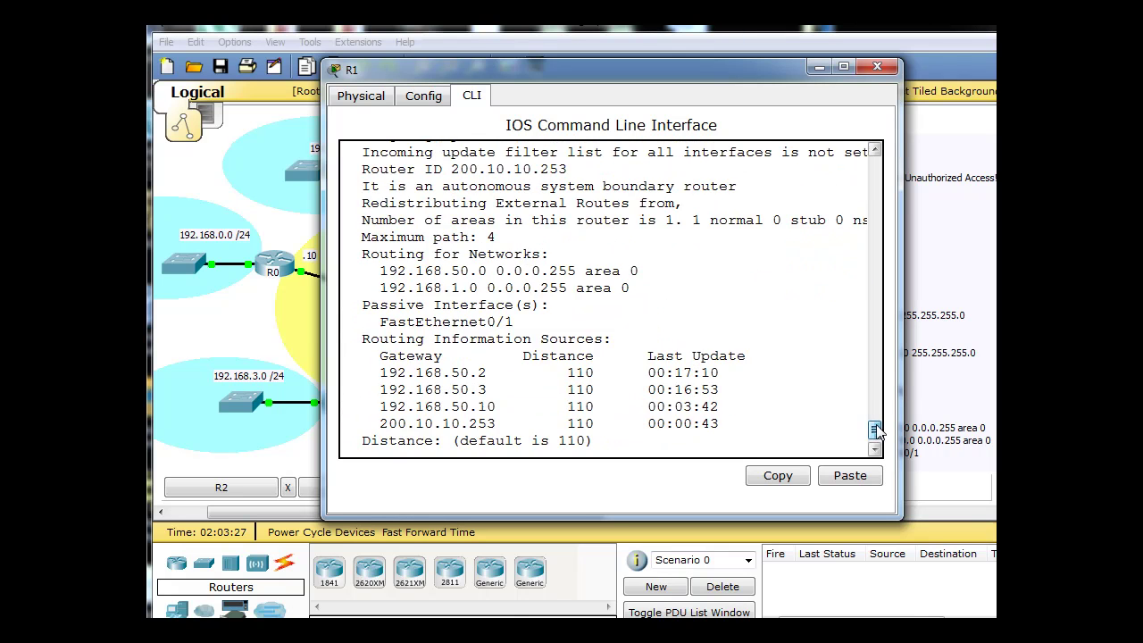
{"action": "left_click_drag", "start_coordinate": [877, 432], "coordinate": [877, 434]}
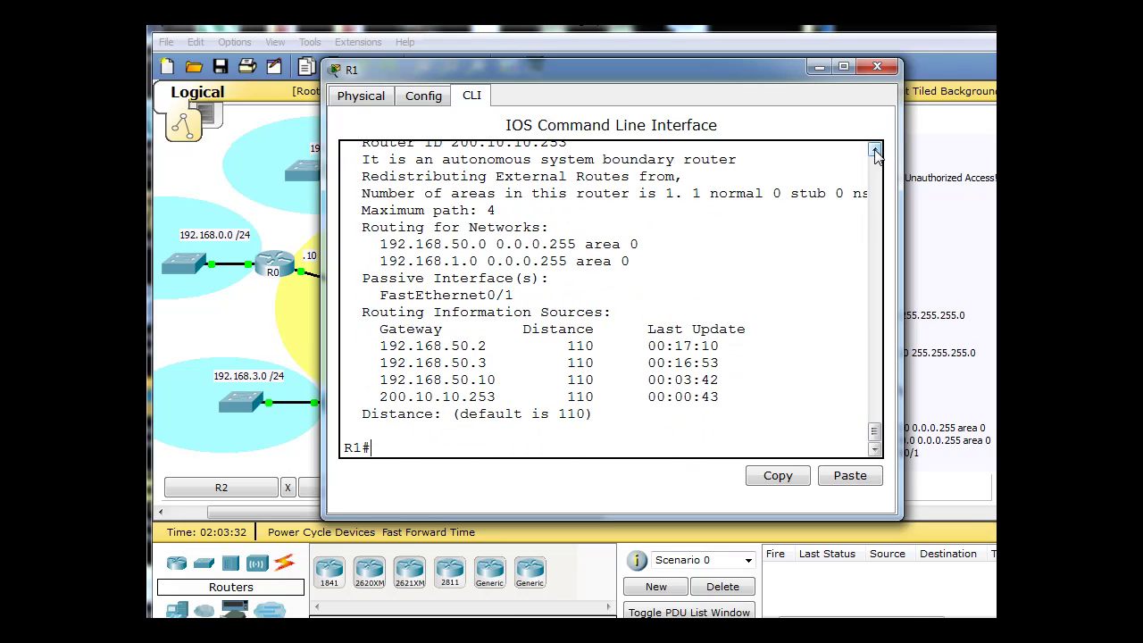
{"action": "scroll", "coordinate": [875, 152], "scroll_direction": "up", "scroll_amount": 6}
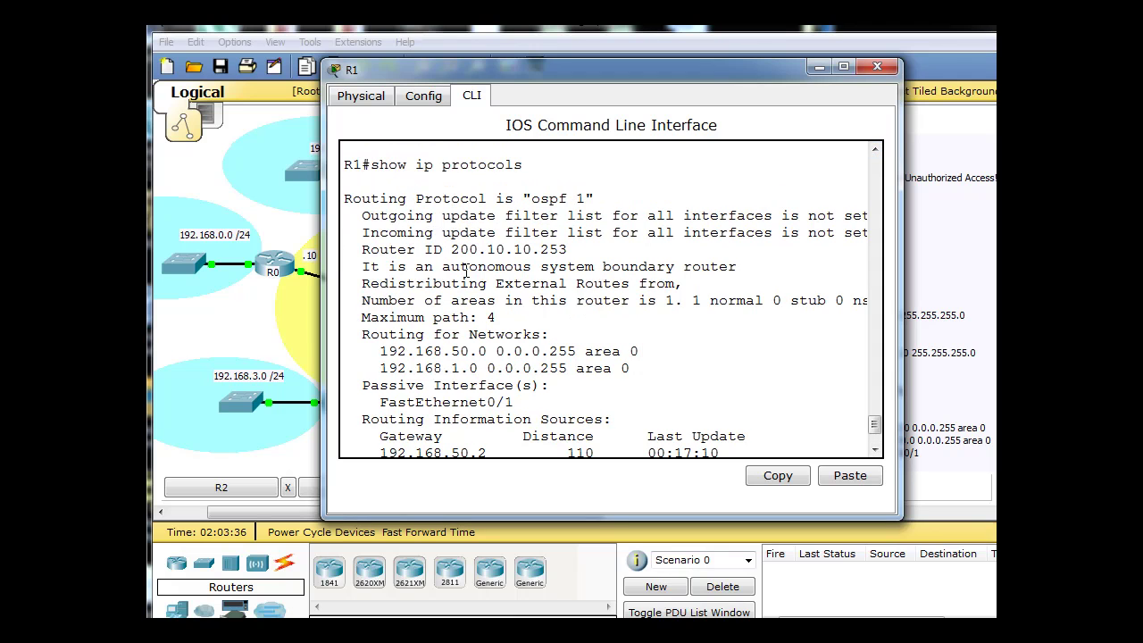
{"action": "left_click_drag", "start_coordinate": [450, 249], "coordinate": [579, 247]}
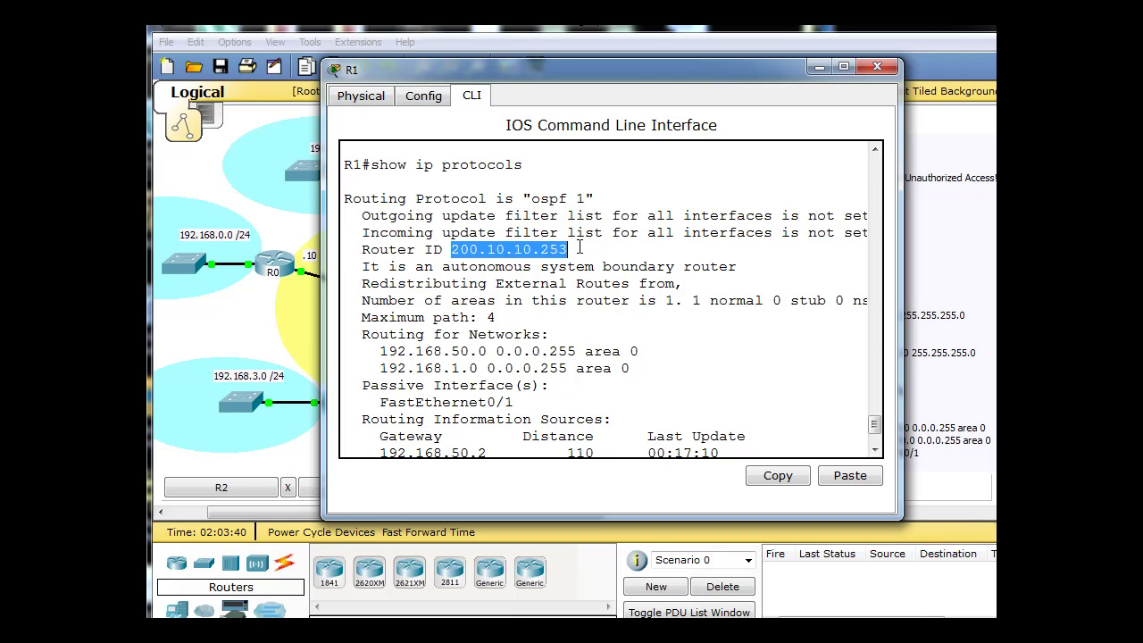
{"action": "left_click", "coordinate": [816, 67]}
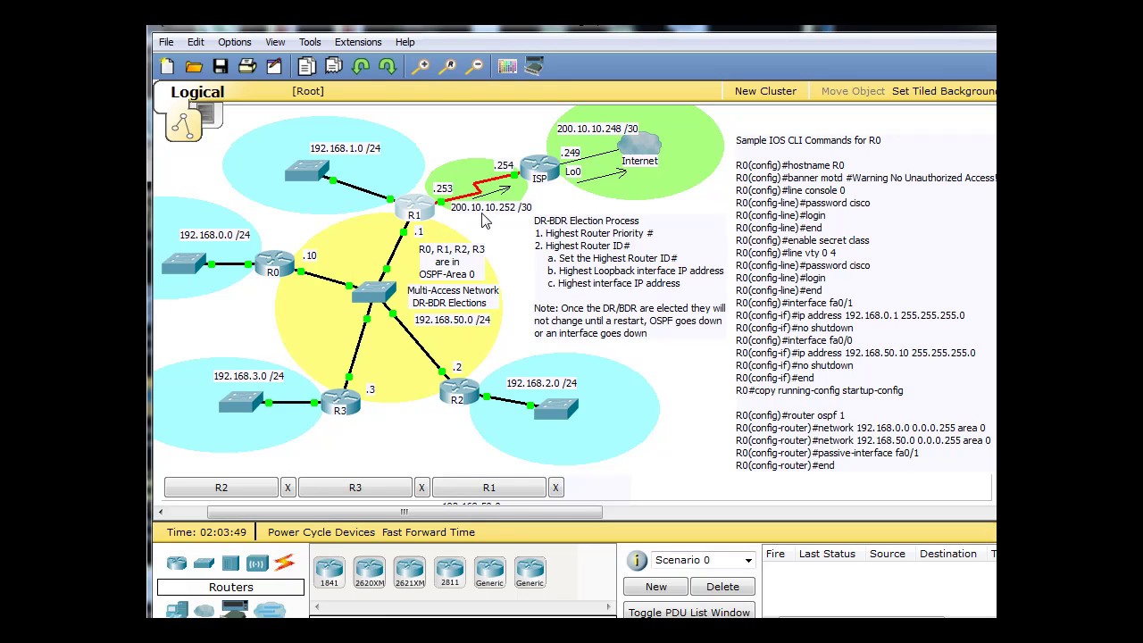
{"action": "left_click", "coordinate": [424, 211]}
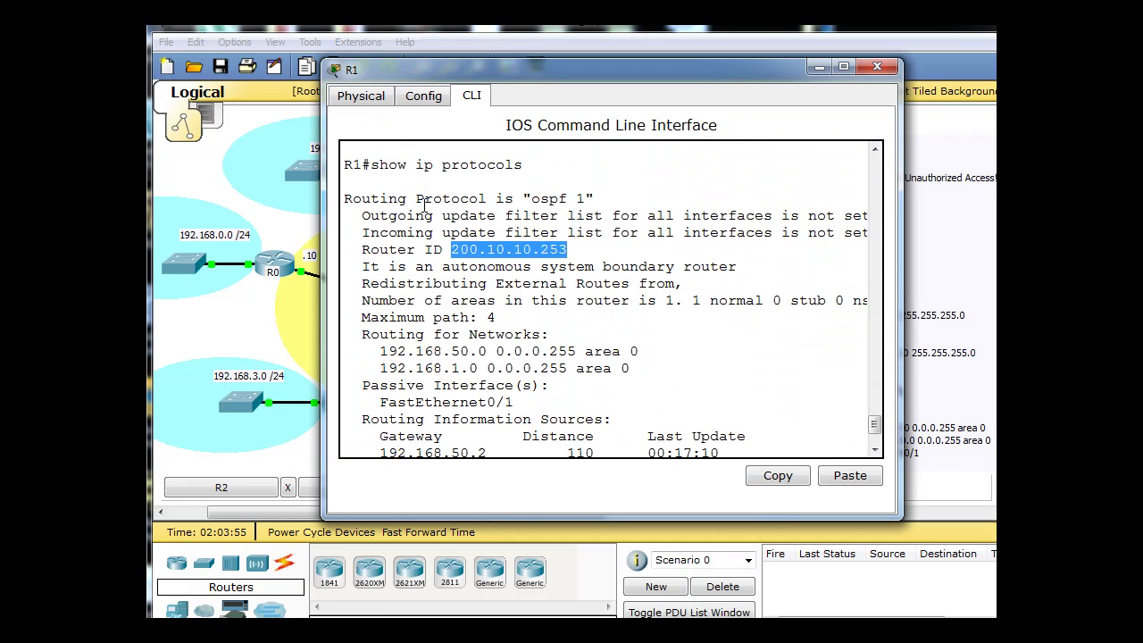
{"action": "left_click", "coordinate": [454, 283]}
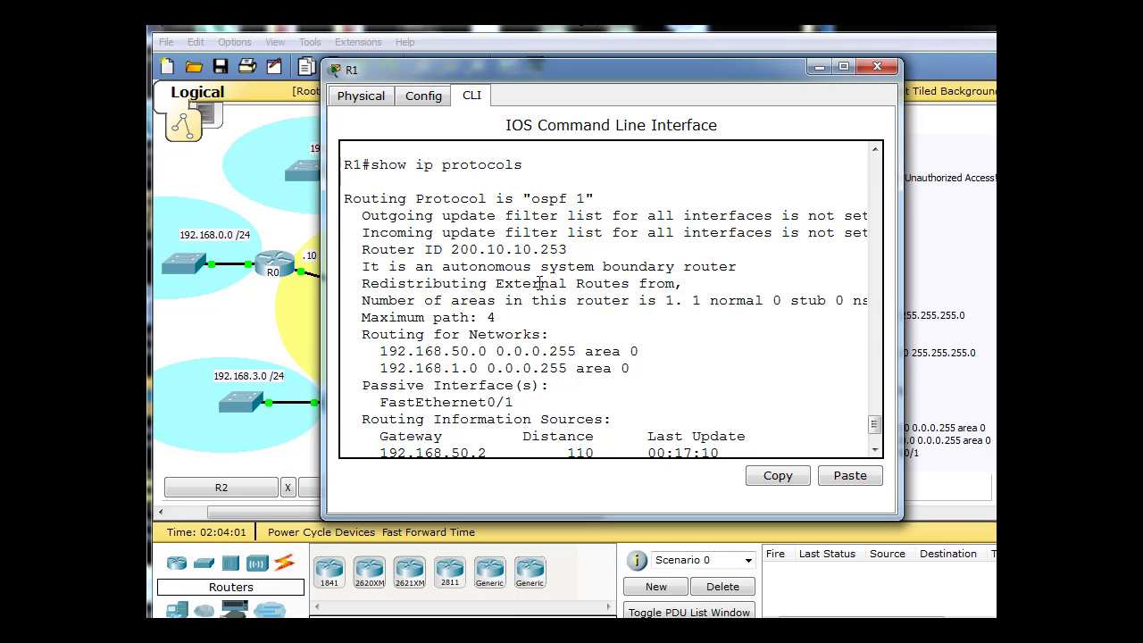
{"action": "left_click", "coordinate": [817, 67]}
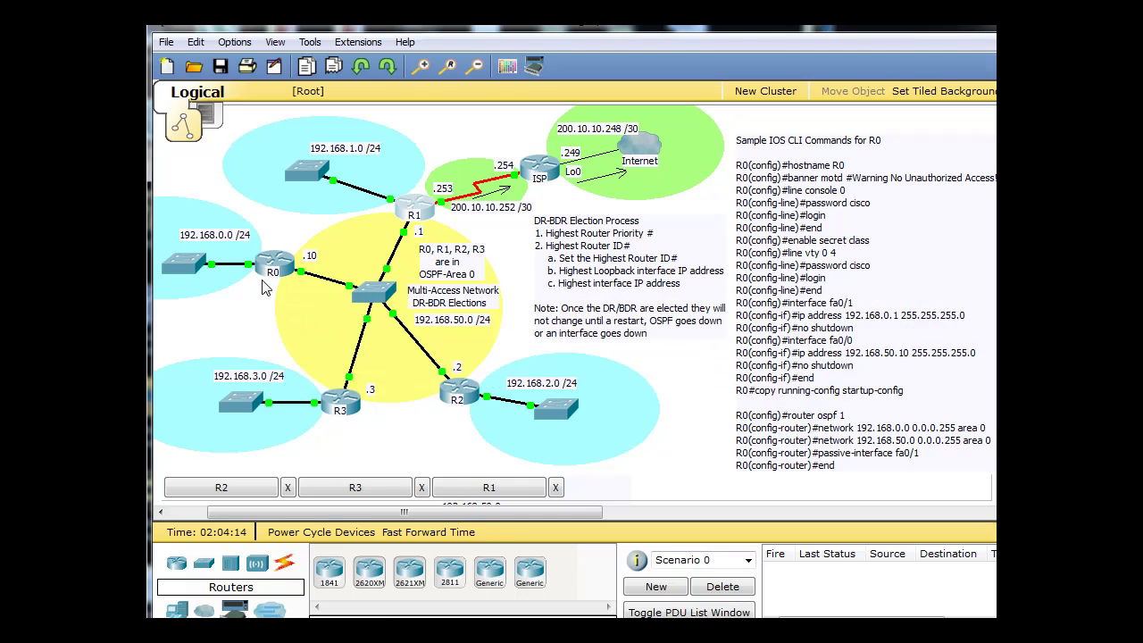
{"action": "mouse_move", "coordinate": [259, 302]}
{"action": "mouse_move", "coordinate": [421, 218]}
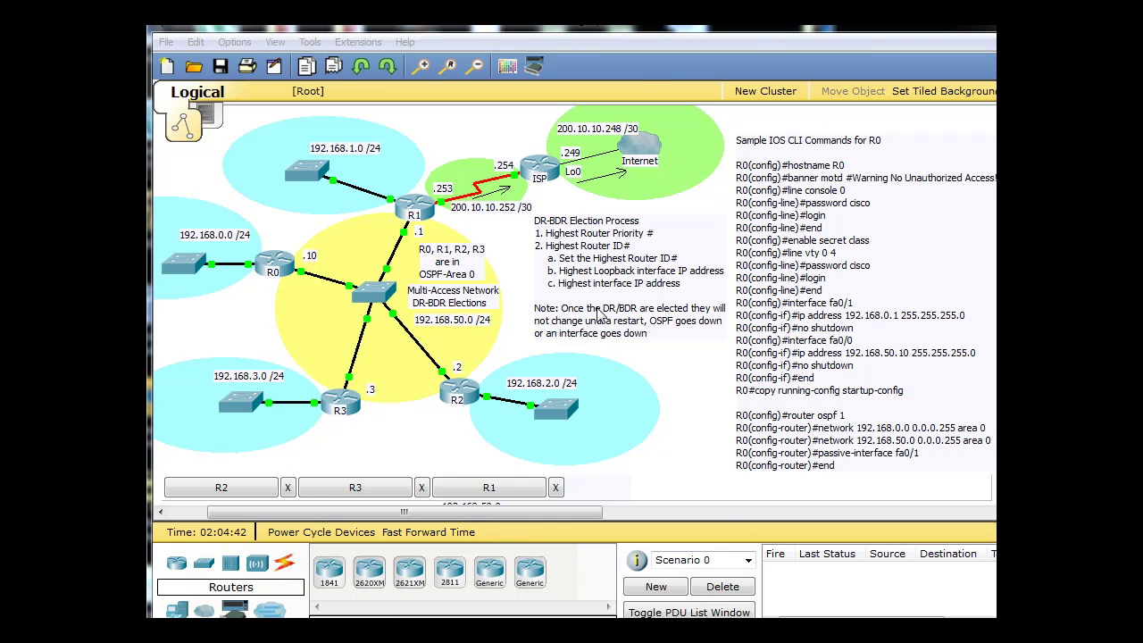
Run show ip ospf neighbor on R1, showing 192.168.50.10 as DR and 192.168.50.3 as BDR.
{"action": "left_click", "coordinate": [428, 205]}
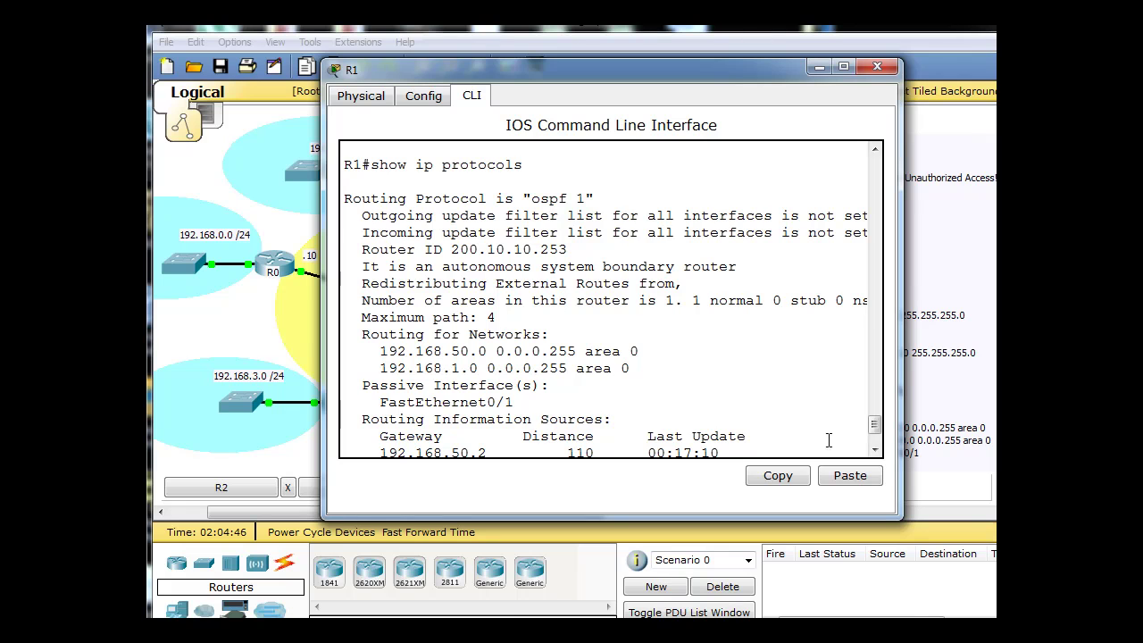
{"action": "left_click_drag", "start_coordinate": [871, 426], "coordinate": [875, 457]}
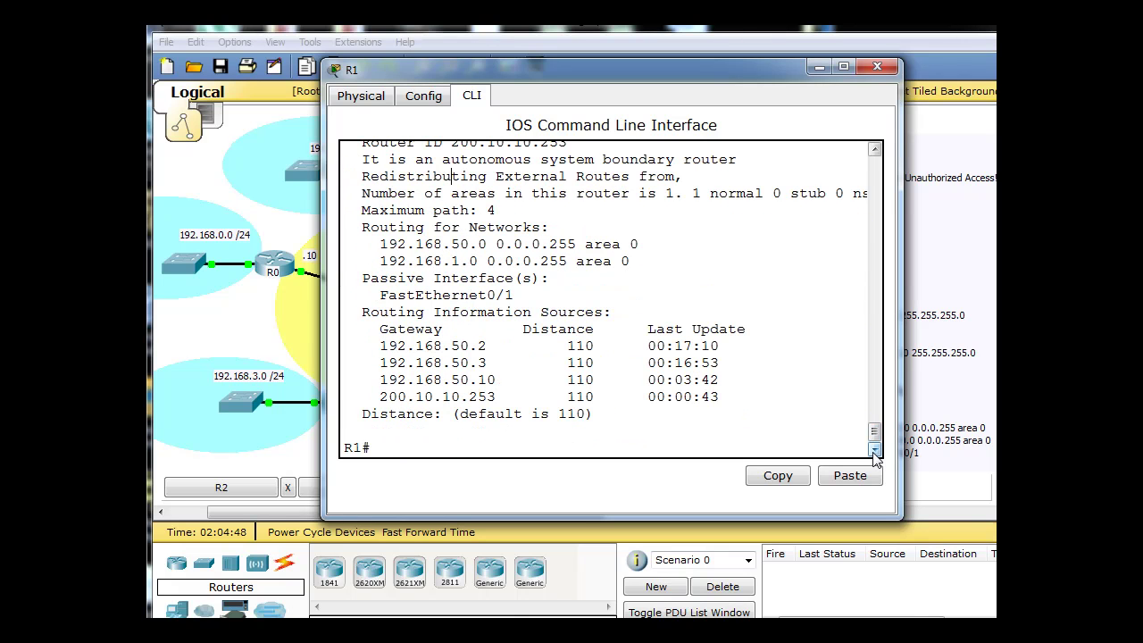
{"action": "type", "text": "show ip"}
{"action": "type", "text": "ospf neighbor"}
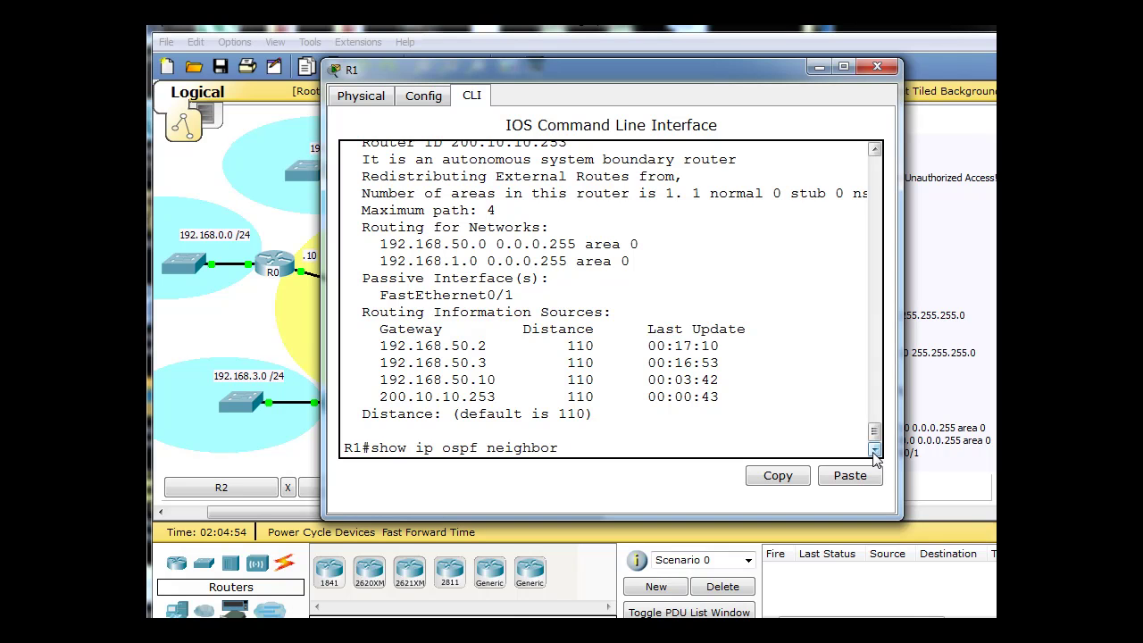
{"action": "type", "text": "s"}
{"action": "key", "text": "Return"}
{"action": "key", "text": "Up"}
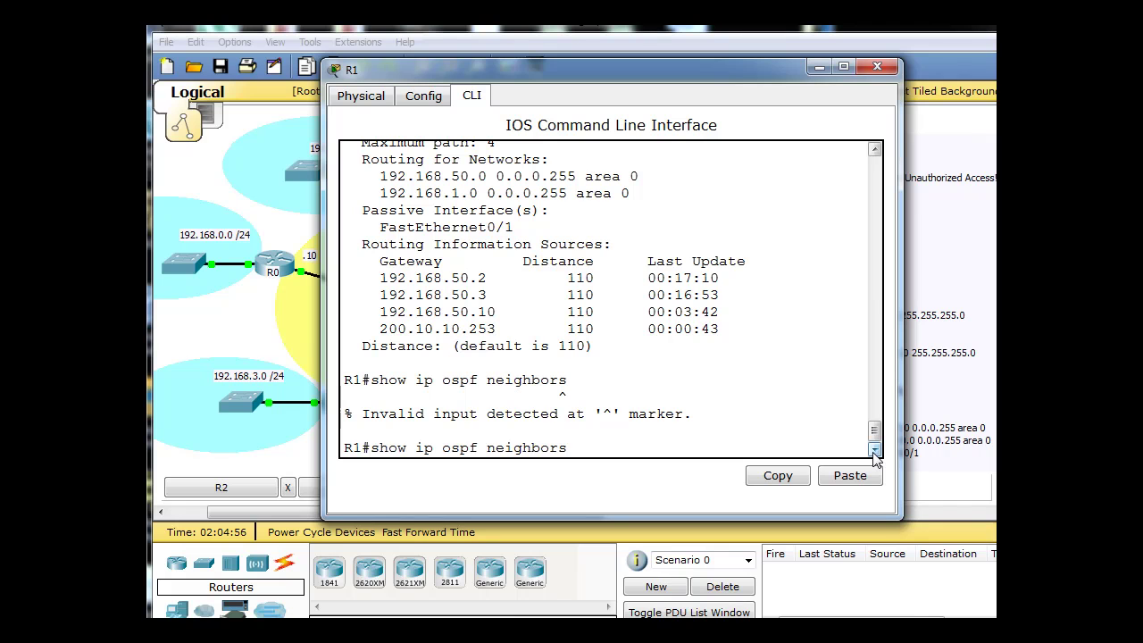
{"action": "key", "text": "Return"}
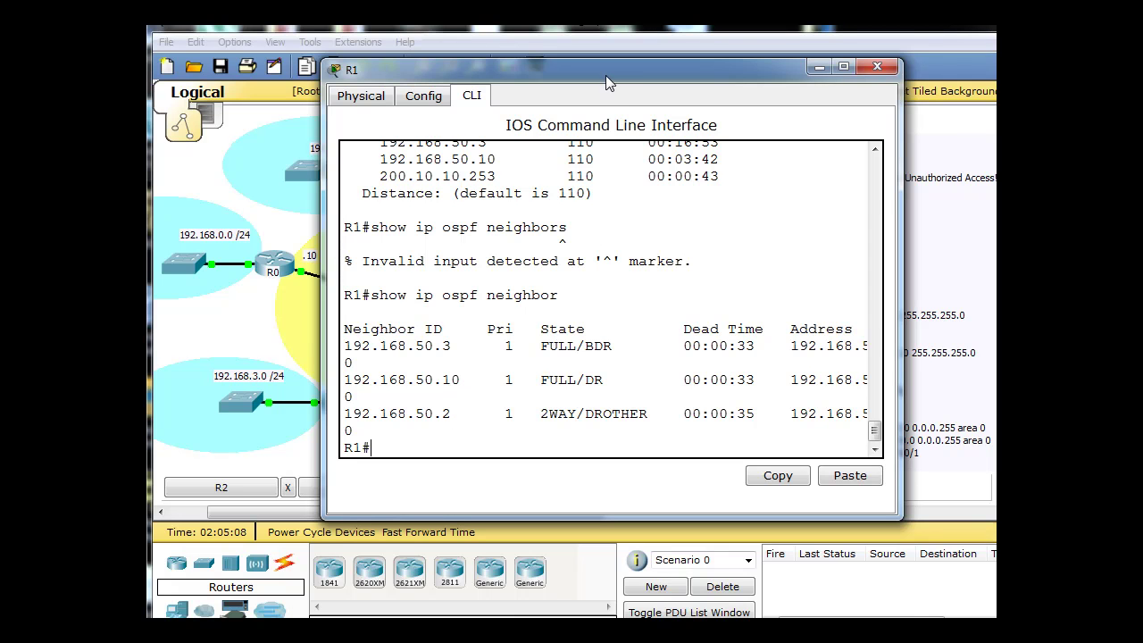
{"action": "left_click_drag", "start_coordinate": [605, 73], "coordinate": [824, 54]}
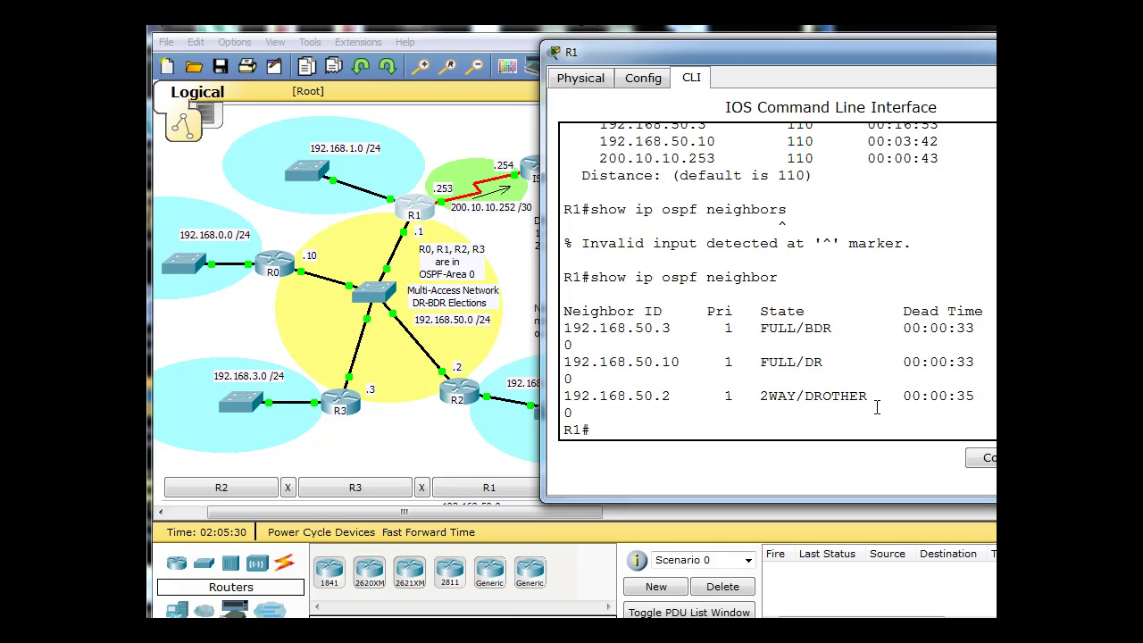
{"action": "left_click_drag", "start_coordinate": [753, 332], "coordinate": [798, 328]}
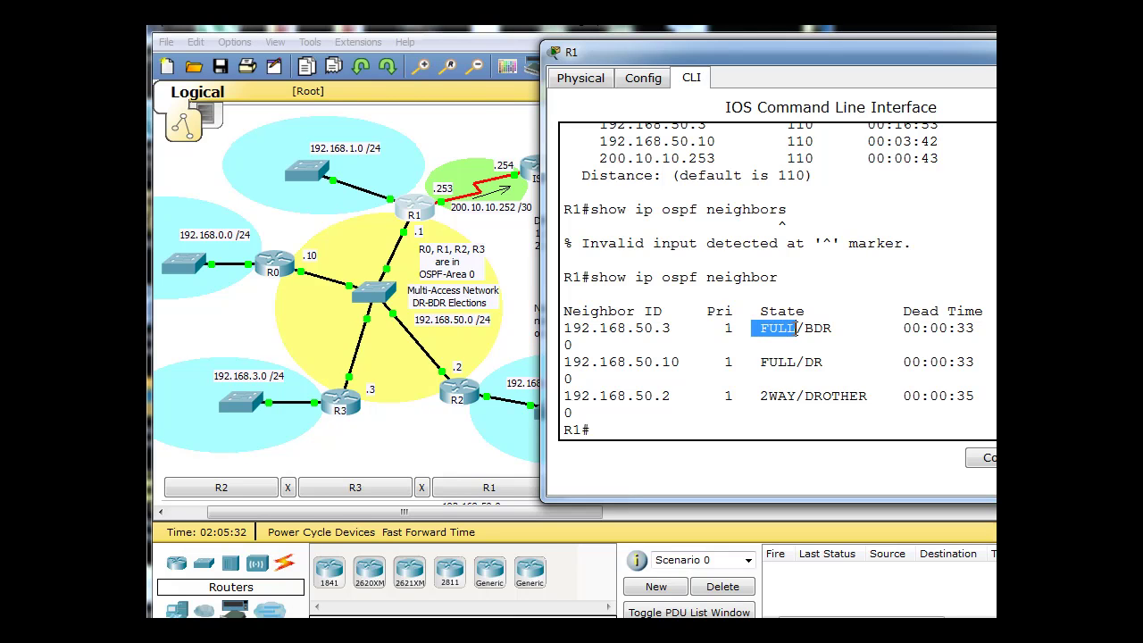
{"action": "left_click_drag", "start_coordinate": [753, 362], "coordinate": [796, 361]}
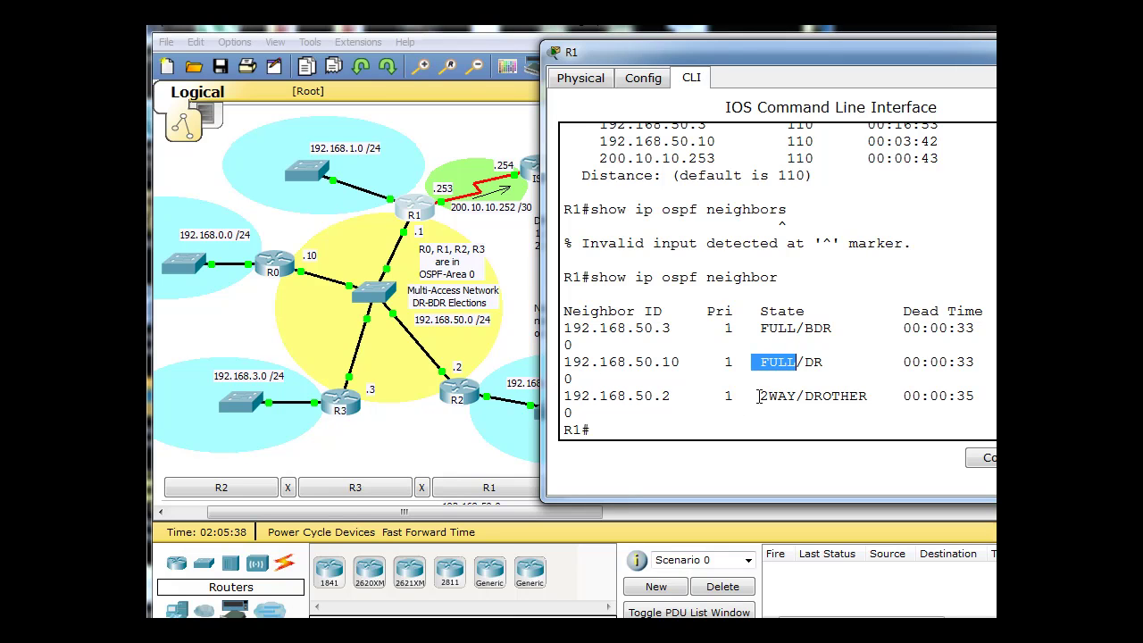
{"action": "left_click_drag", "start_coordinate": [760, 396], "coordinate": [798, 395]}
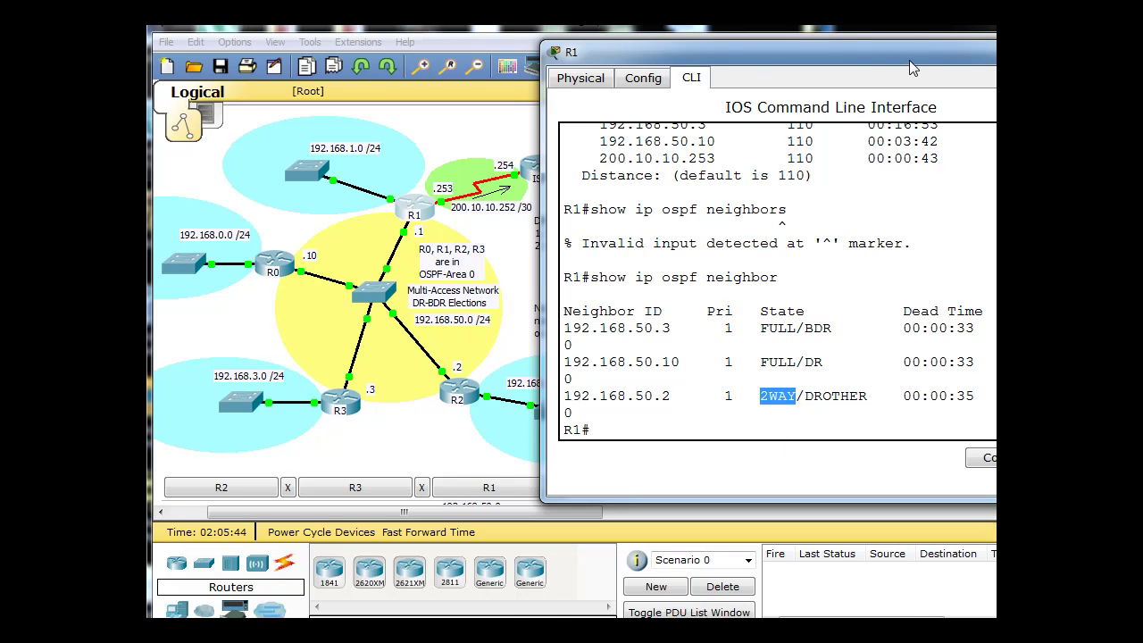
{"action": "left_click_drag", "start_coordinate": [909, 60], "coordinate": [834, 66]}
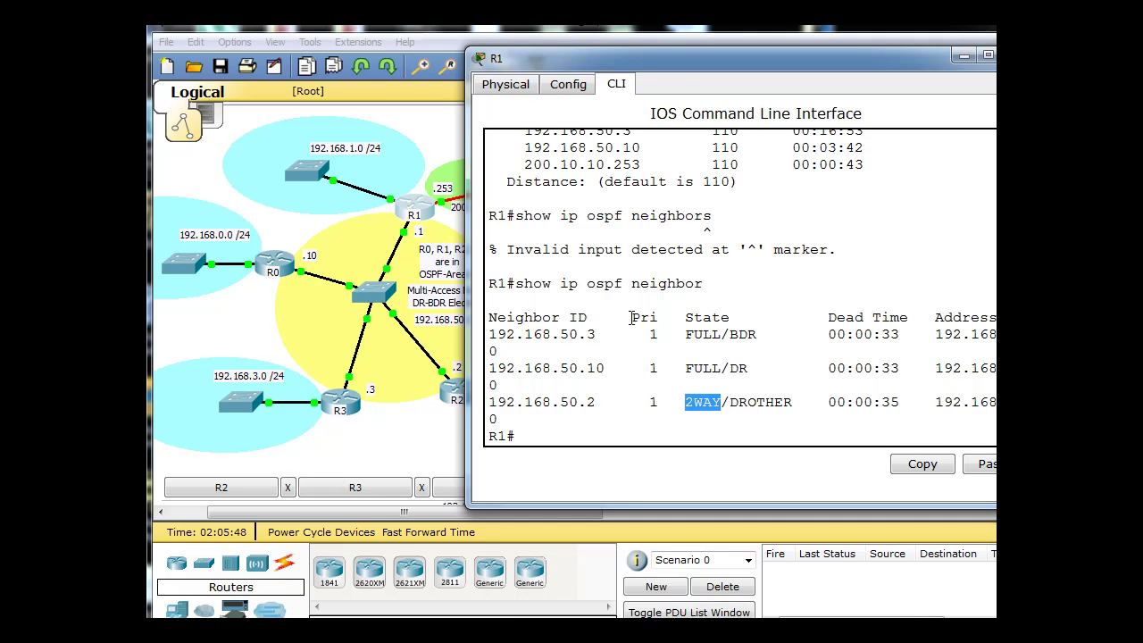
{"action": "left_click_drag", "start_coordinate": [691, 59], "coordinate": [933, 59]}
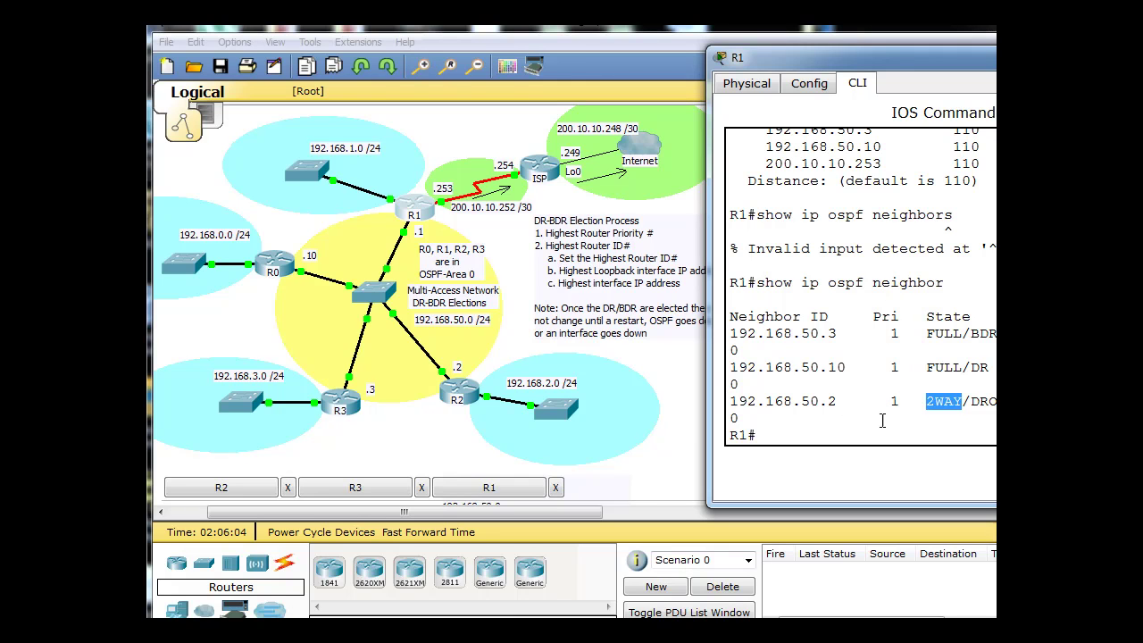
{"action": "left_click_drag", "start_coordinate": [1022, 57], "coordinate": [787, 57]}
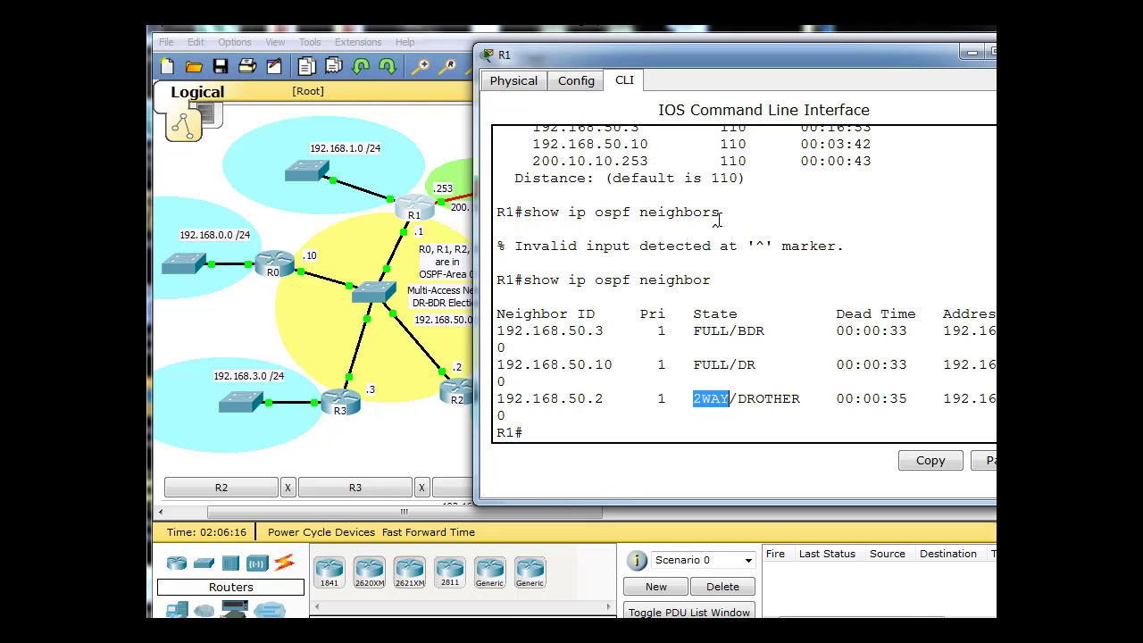
Shut down R0's FastEthernet0/0 interface.
{"action": "left_click", "coordinate": [288, 266]}
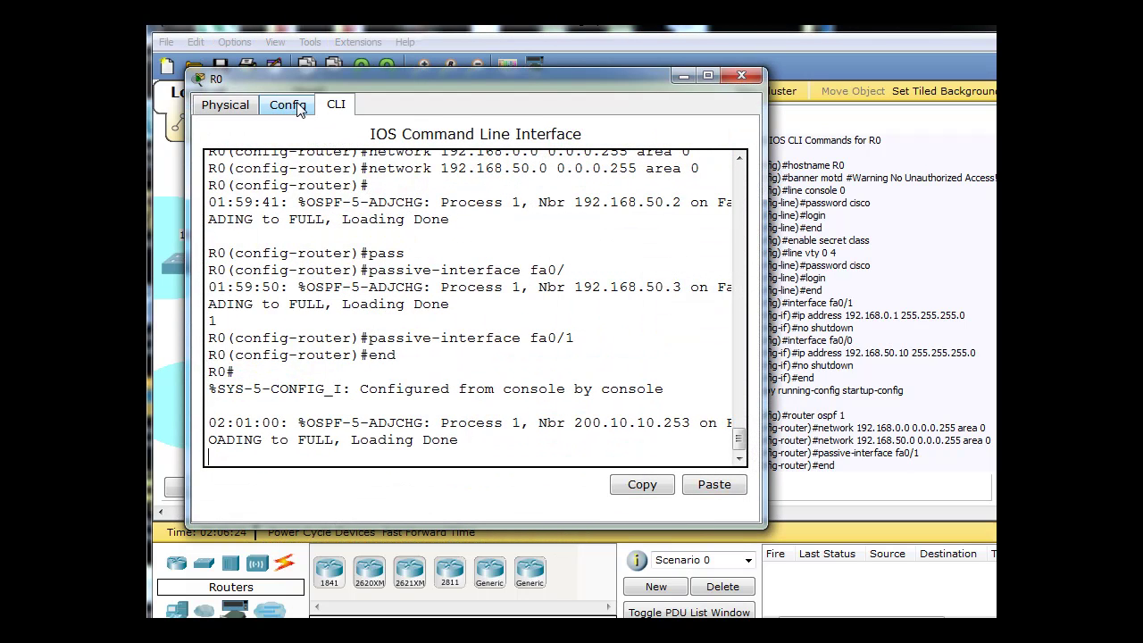
{"action": "key", "text": "Return"}
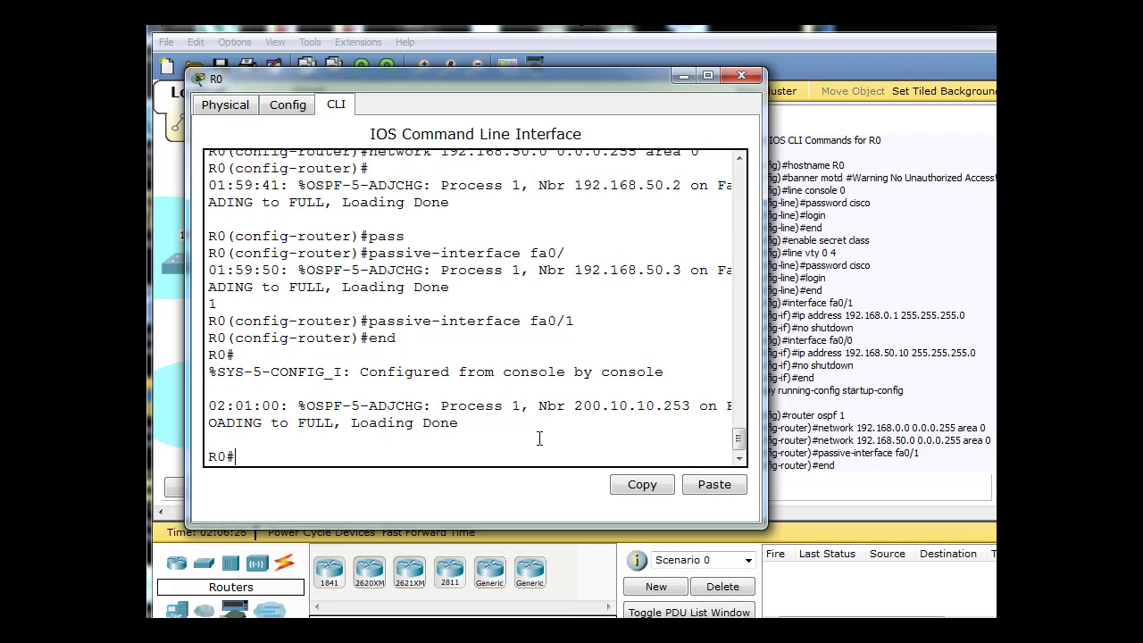
{"action": "type", "text": "conf t"}
{"action": "key", "text": "Return"}
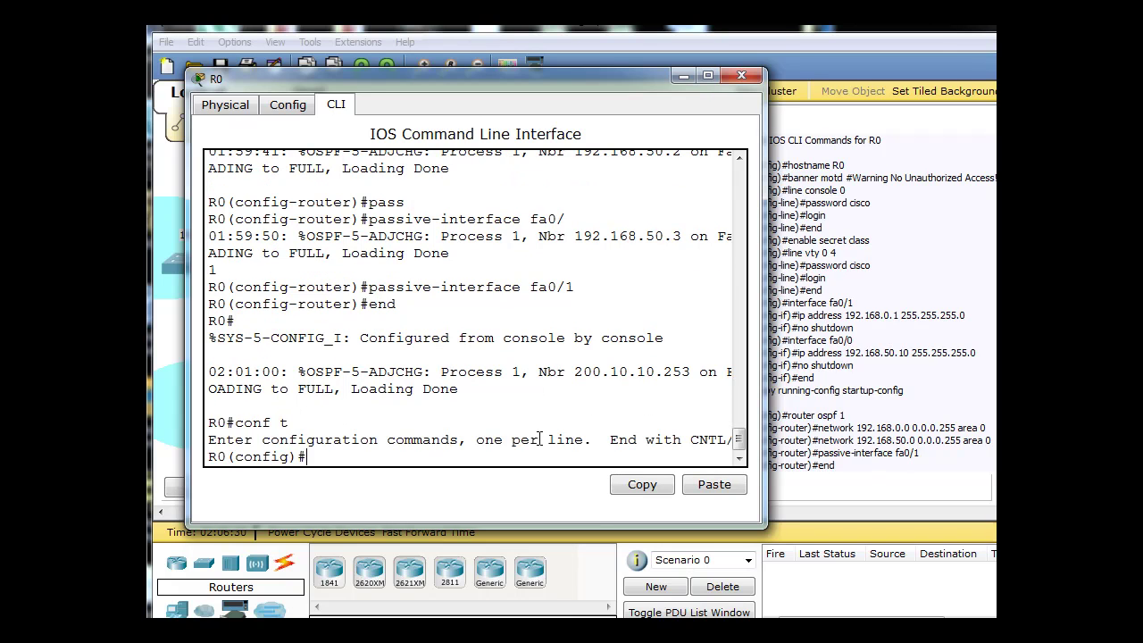
{"action": "type", "text": "int fa0/0"}
{"action": "key", "text": "Return"}
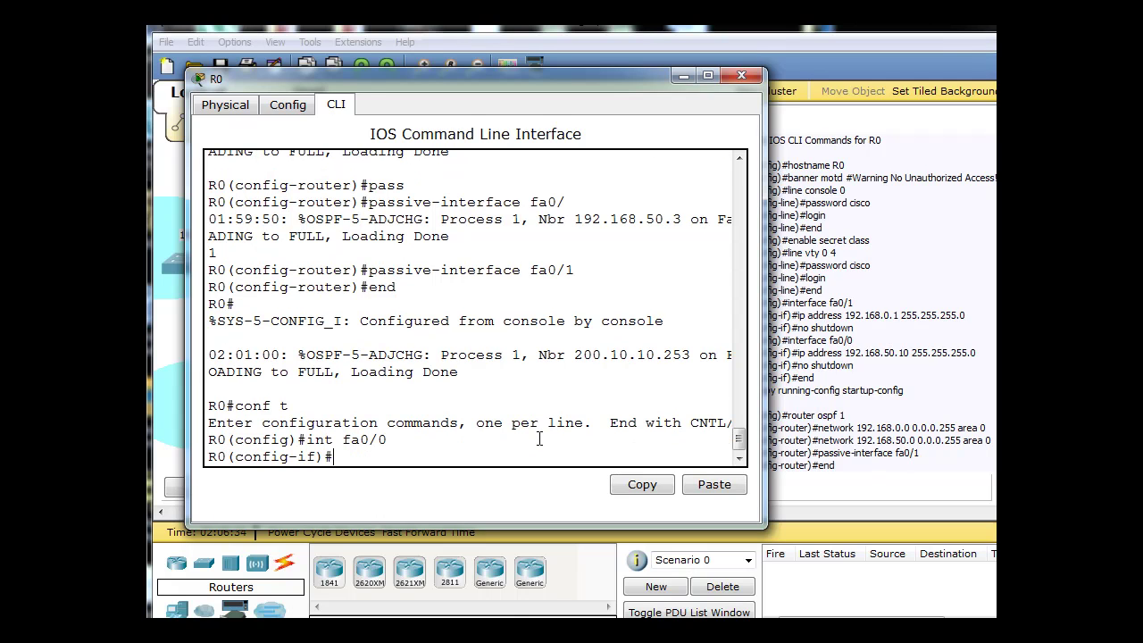
{"action": "type", "text": "shutdown"}
{"action": "key", "text": "Return"}
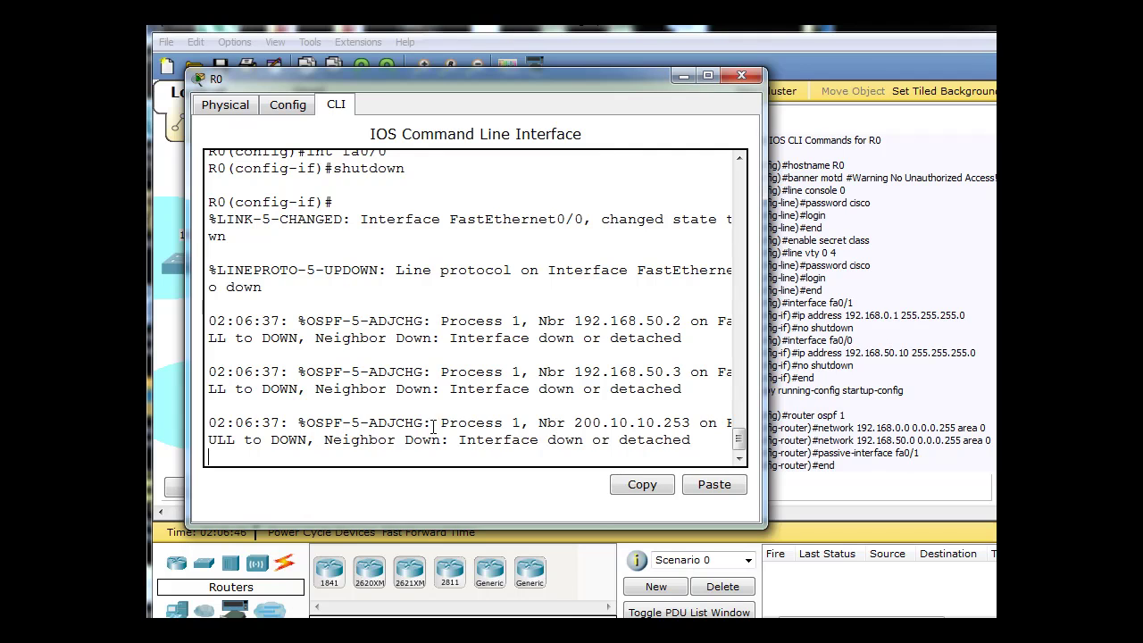
Re-enable FastEthernet0/0 with no shutdown and return to the topology.
{"action": "key", "text": "Return"}
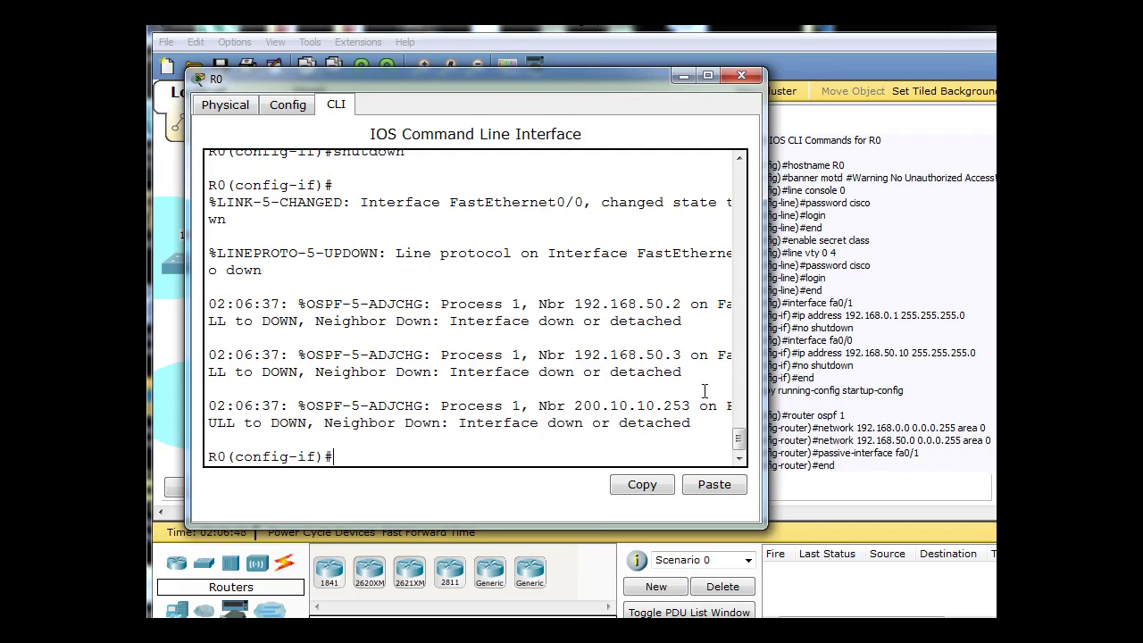
{"action": "key", "text": "Up"}
{"action": "key", "text": "Home"}
{"action": "type", "text": "no"}
{"action": "key", "text": "Return"}
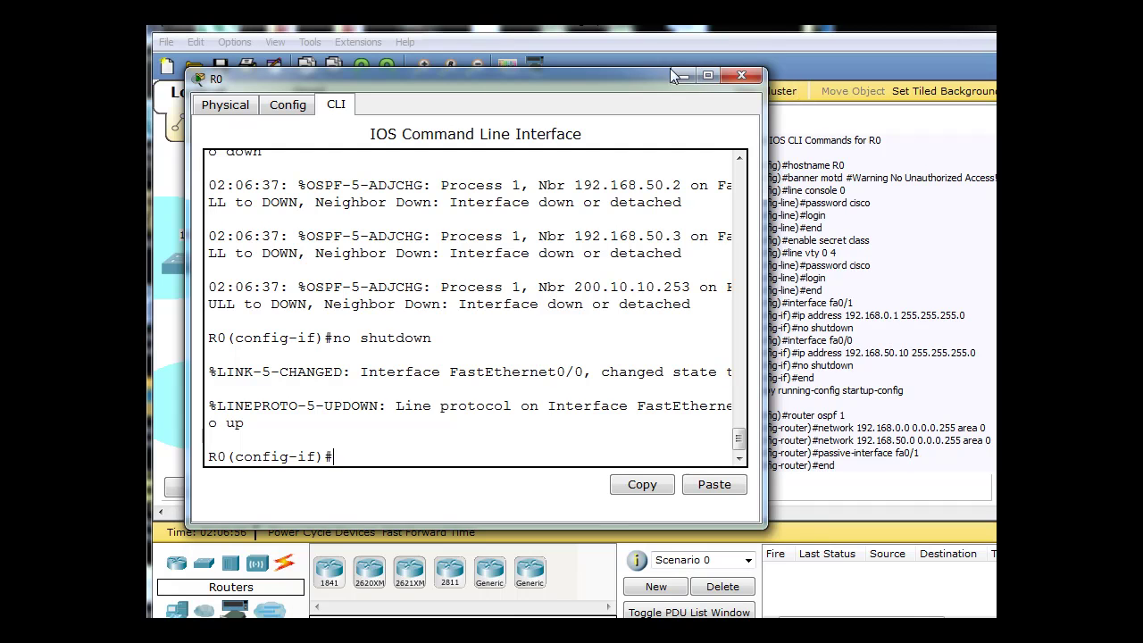
{"action": "left_click_drag", "start_coordinate": [577, 76], "coordinate": [613, 82]}
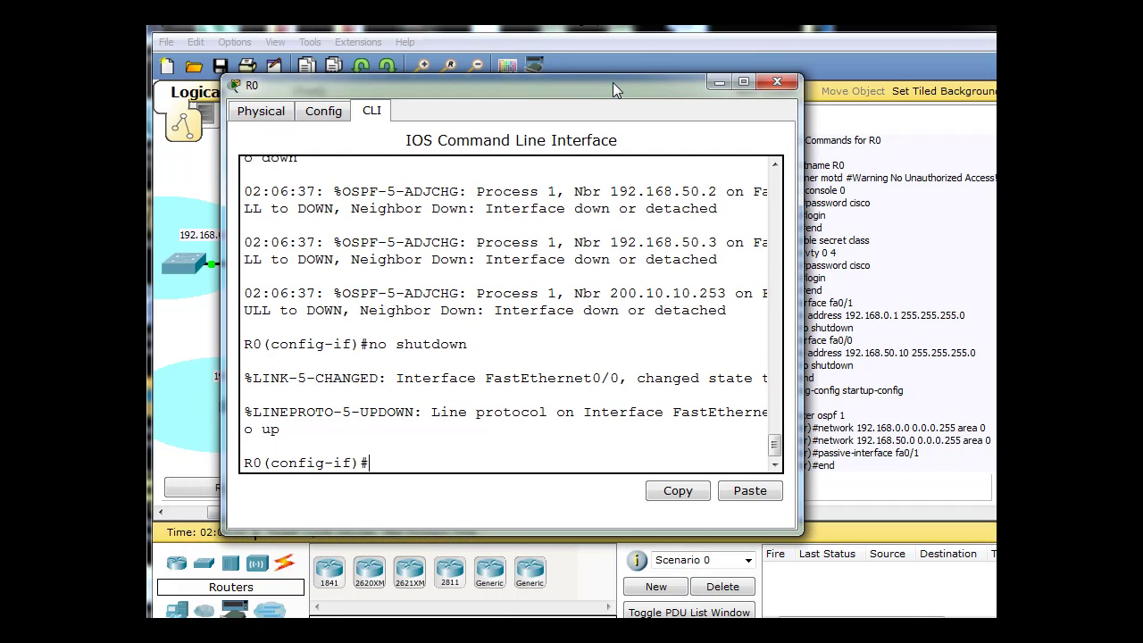
{"action": "left_click", "coordinate": [720, 82]}
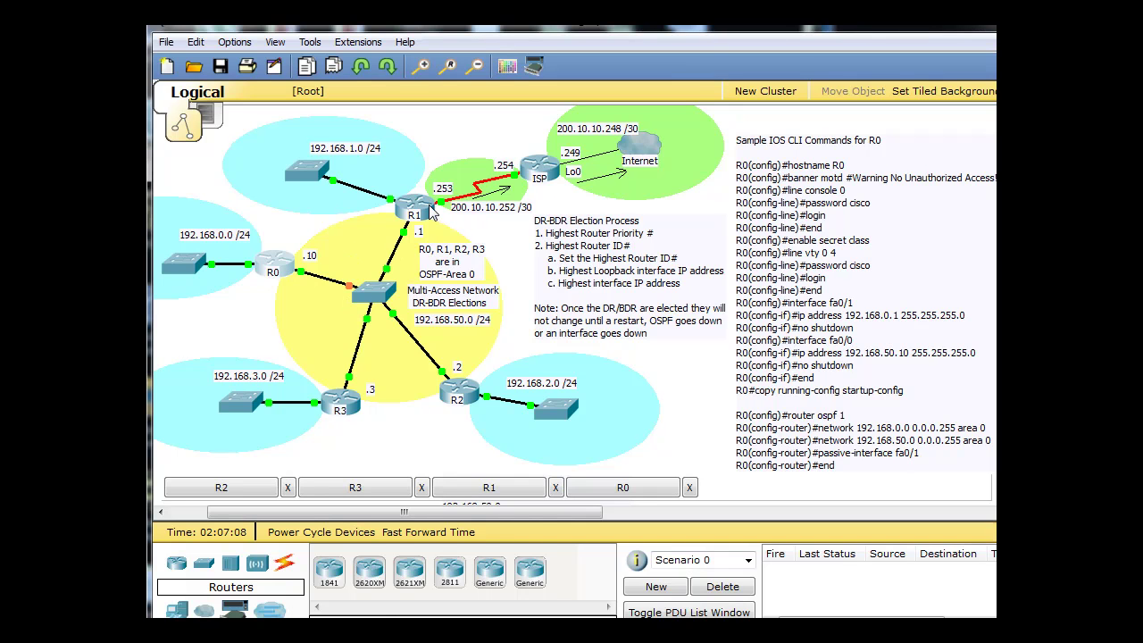
{"action": "mouse_move", "coordinate": [432, 211]}
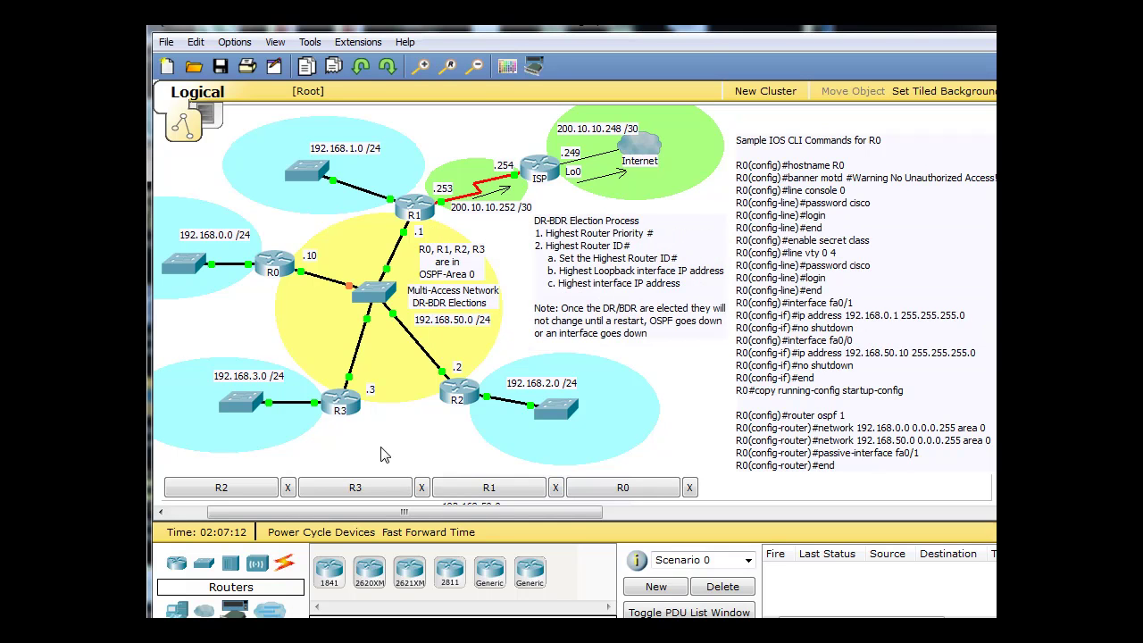
On R2, enter privileged mode and run show ip ospf neighbor.
{"action": "left_click", "coordinate": [459, 393]}
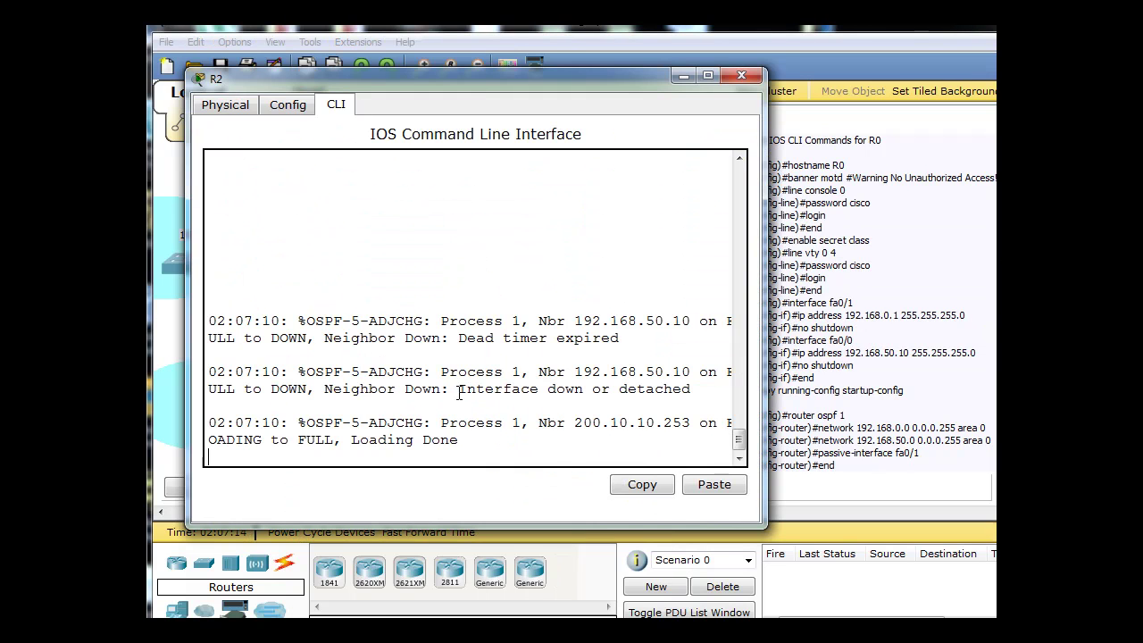
{"action": "left_click_drag", "start_coordinate": [472, 77], "coordinate": [605, 56]}
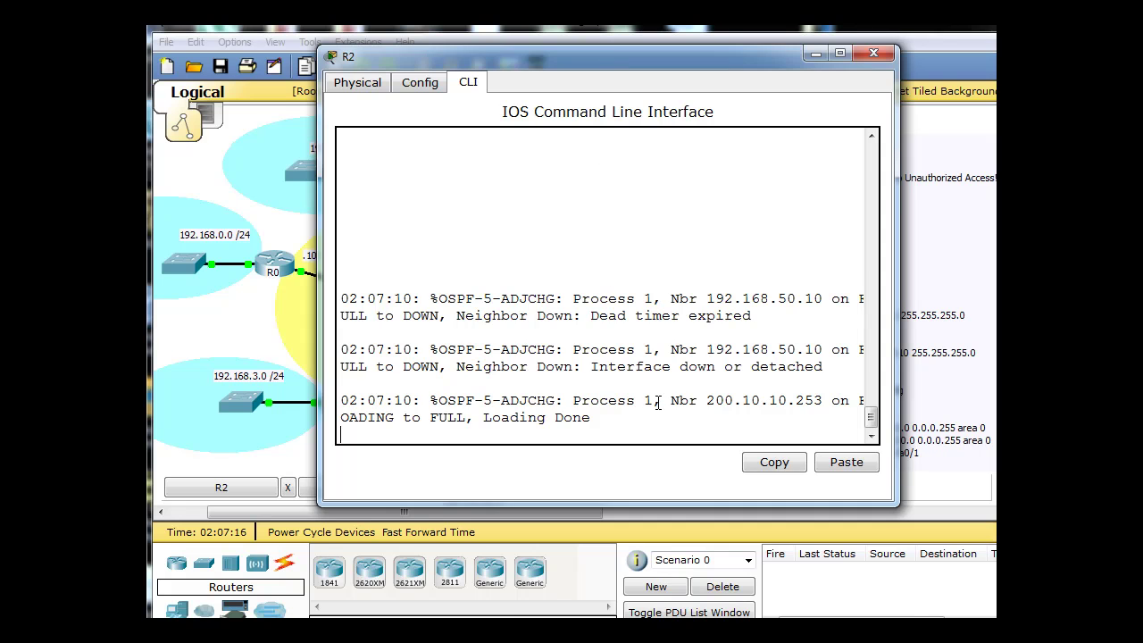
{"action": "key", "text": "Return"}
{"action": "type", "text": "en"}
{"action": "key", "text": "Return"}
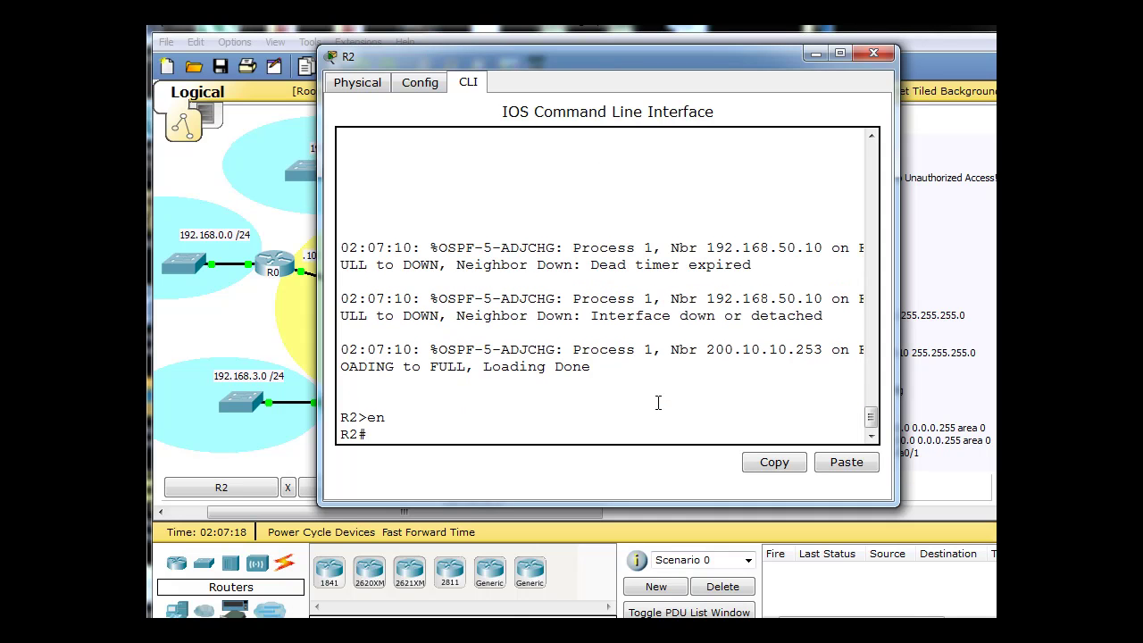
{"action": "type", "text": "show ip od"}
{"action": "key", "text": "BackSpace"}
{"action": "type", "text": "spf n"}
{"action": "key", "text": "Tab"}
{"action": "key", "text": "Return"}
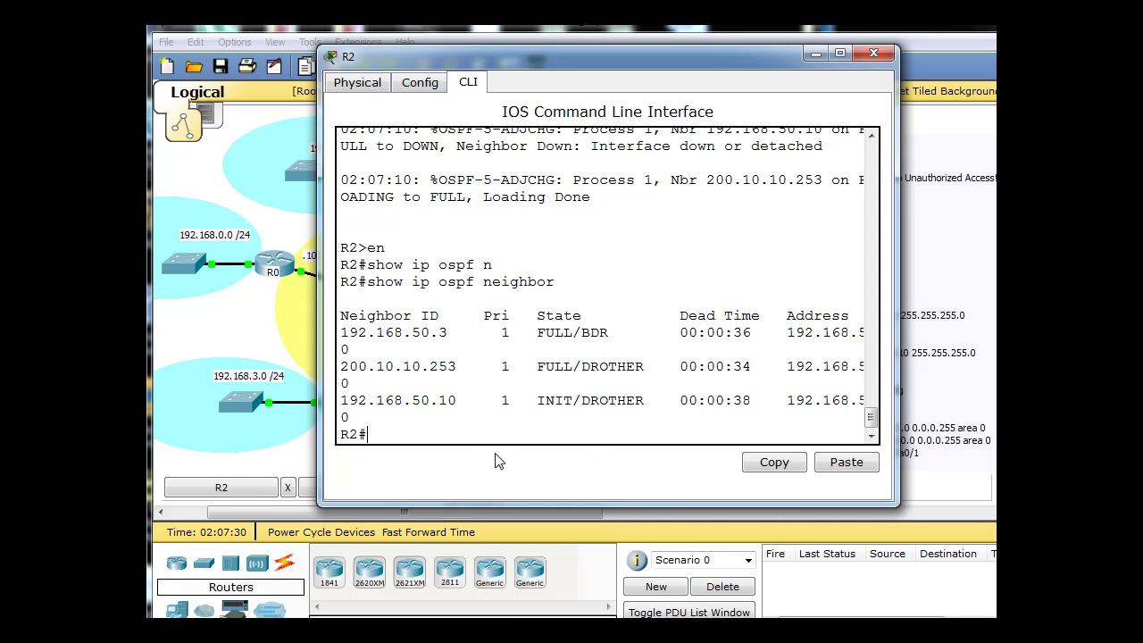
Rerun the neighbor listing until 192.168.50.10 reaches FULL as DROTHER.
{"action": "key", "text": "Up"}
{"action": "key", "text": "Return"}
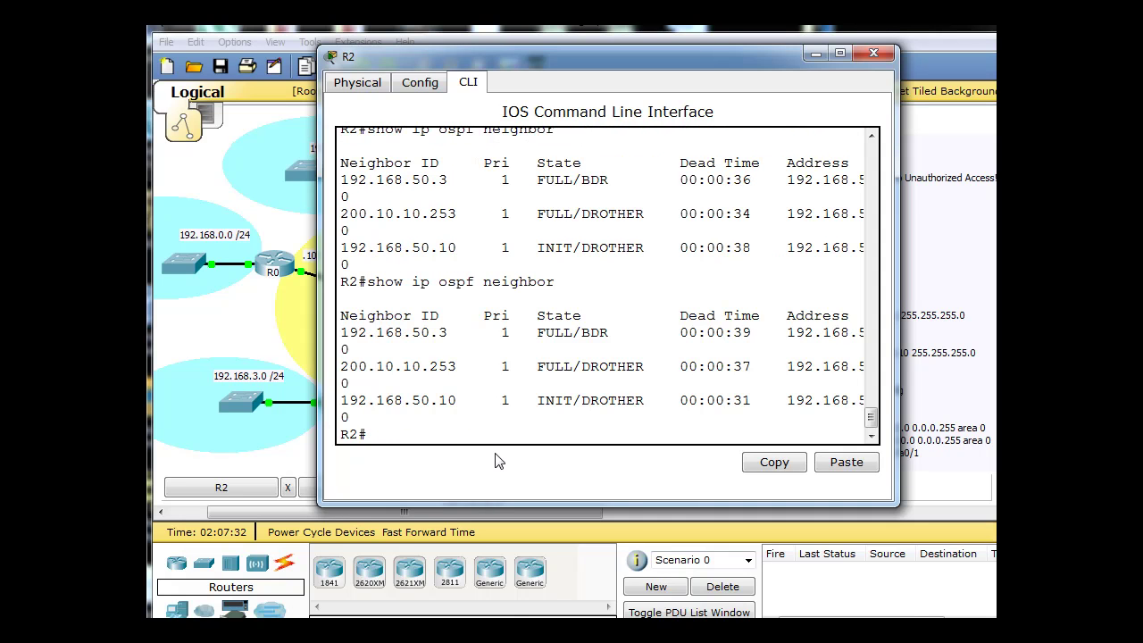
{"action": "key", "text": "Up"}
{"action": "key", "text": "Return"}
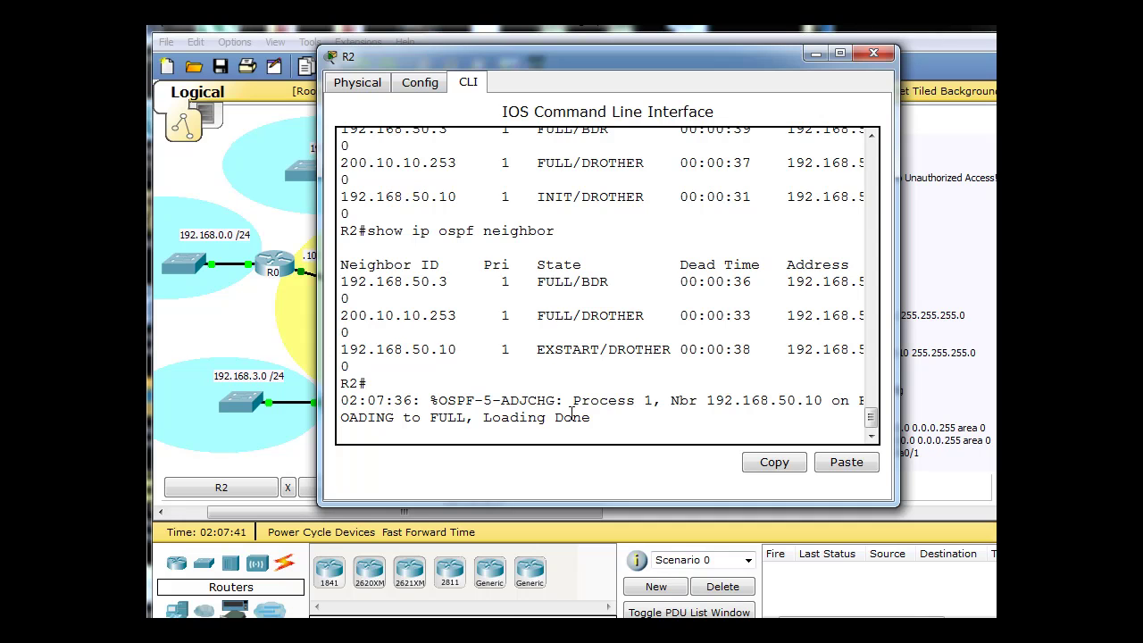
{"action": "key", "text": "Up"}
{"action": "key", "text": "Return"}
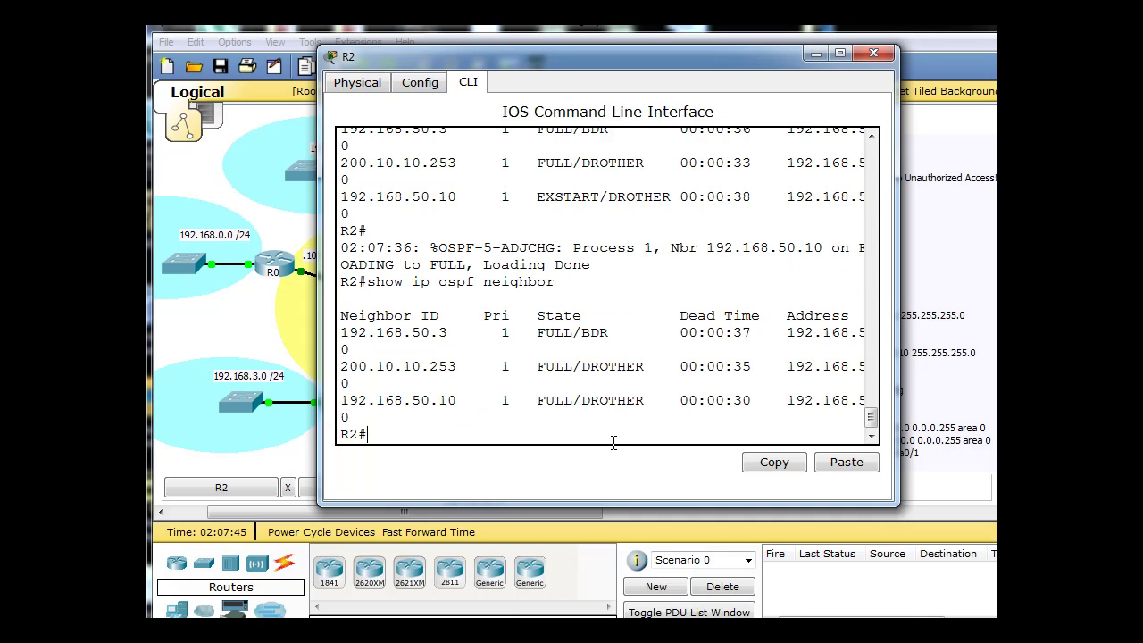
{"action": "key", "text": "Up"}
{"action": "key", "text": "Return"}
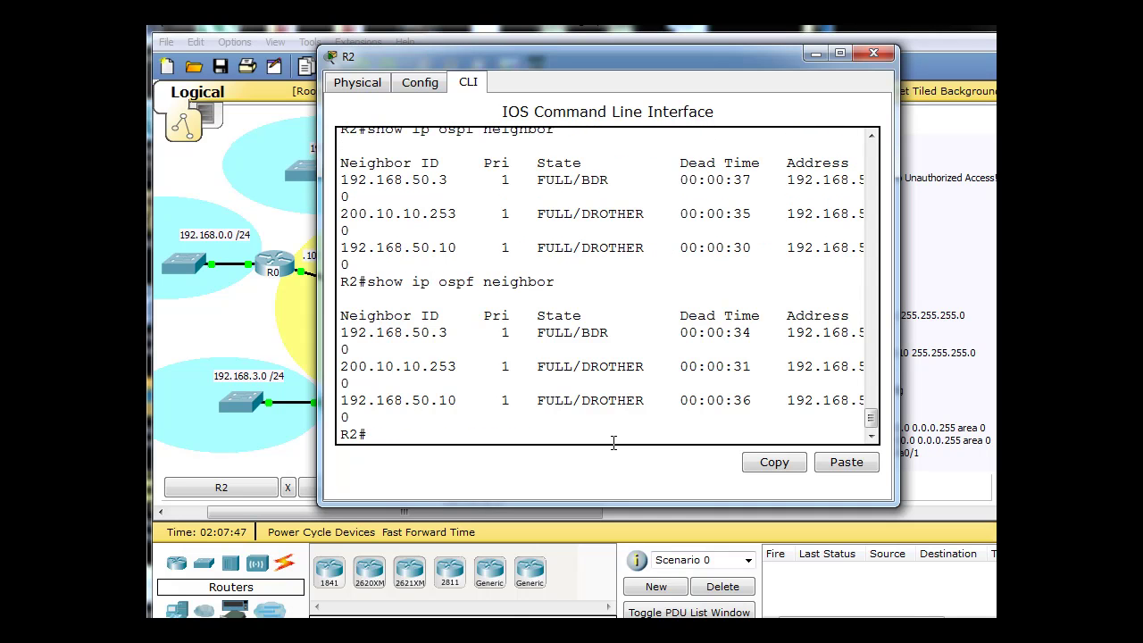
{"action": "key", "text": "Up"}
{"action": "key", "text": "Return"}
Switch to R1 and run show ip ospf neighbor, finding 192.168.50.2 now DR.
{"action": "left_click", "coordinate": [875, 56]}
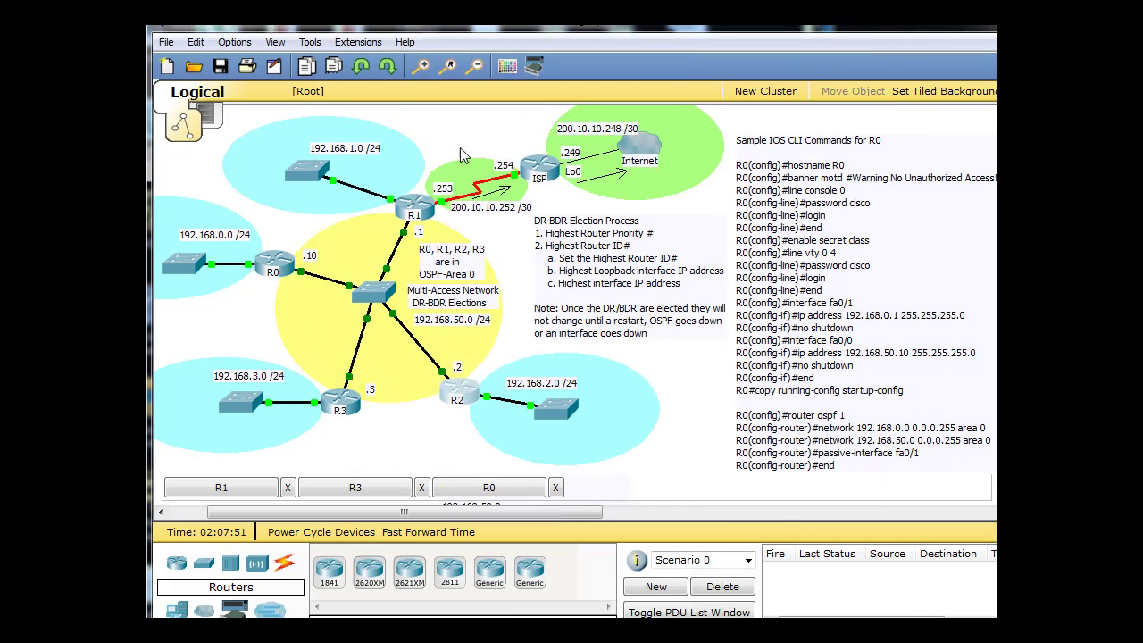
{"action": "left_click", "coordinate": [428, 212]}
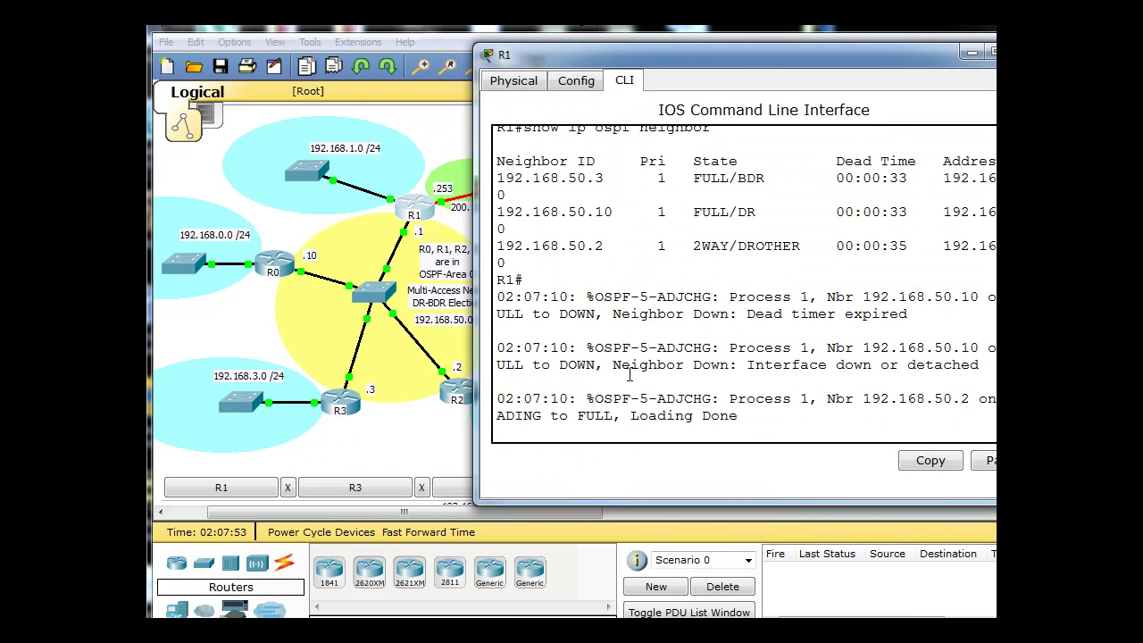
{"action": "key", "text": "Return"}
{"action": "type", "text": "show ip ospf neighbor"}
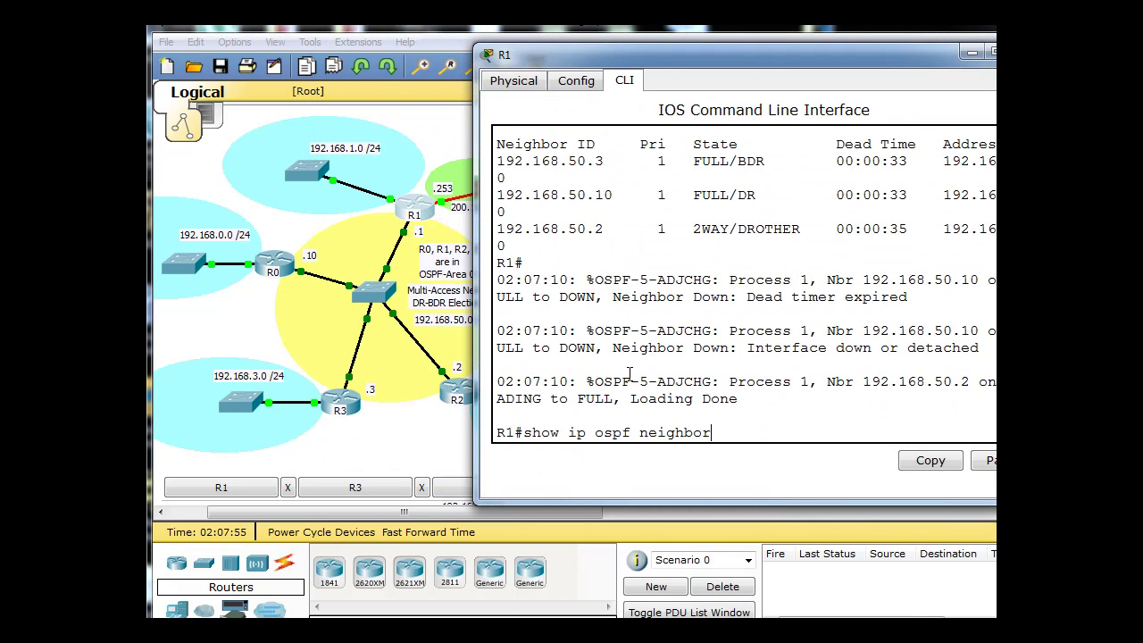
{"action": "key", "text": "Return"}
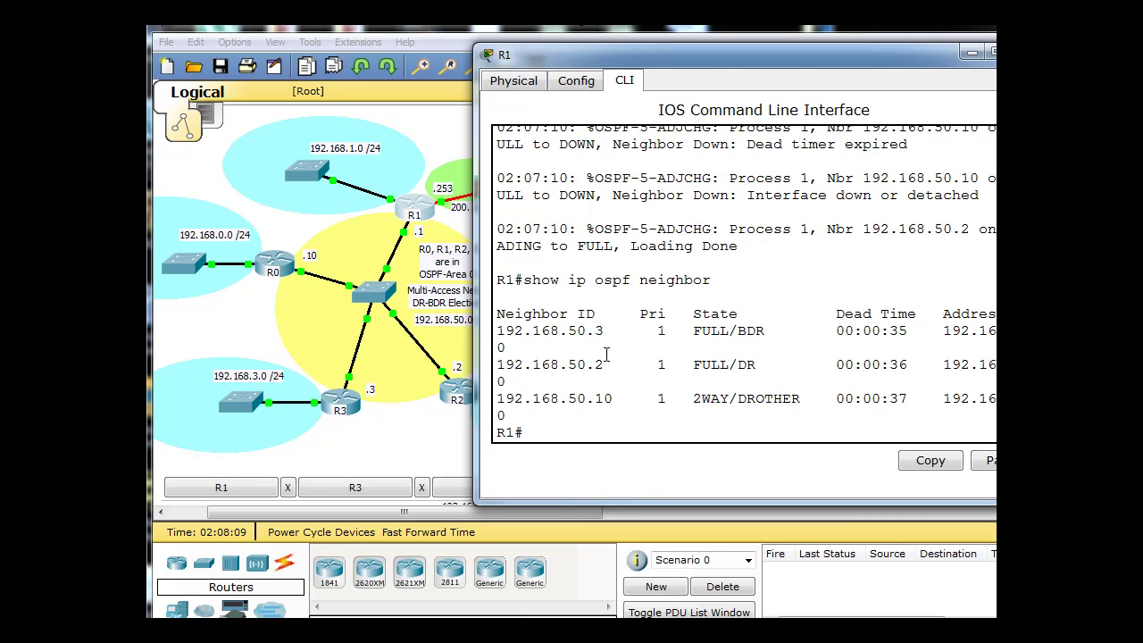
{"action": "left_click_drag", "start_coordinate": [807, 60], "coordinate": [892, 56]}
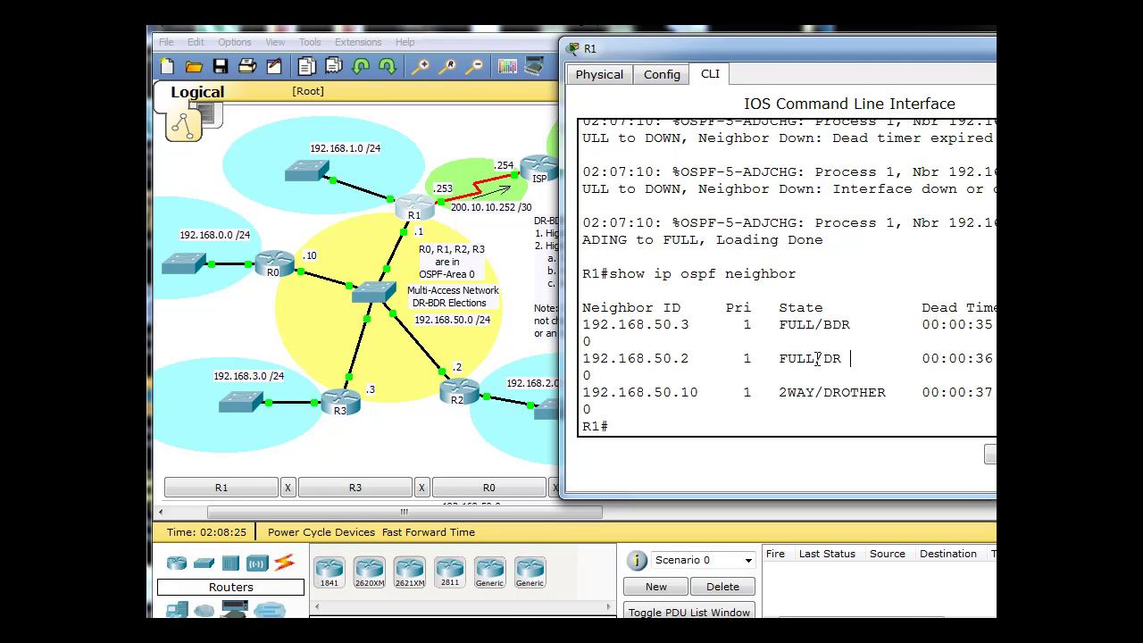
{"action": "left_click_drag", "start_coordinate": [814, 359], "coordinate": [857, 325]}
Shut down R2's FastEthernet0/0 port from its Config tab so the OSPF neighbors drop.
{"action": "left_click", "coordinate": [459, 391]}
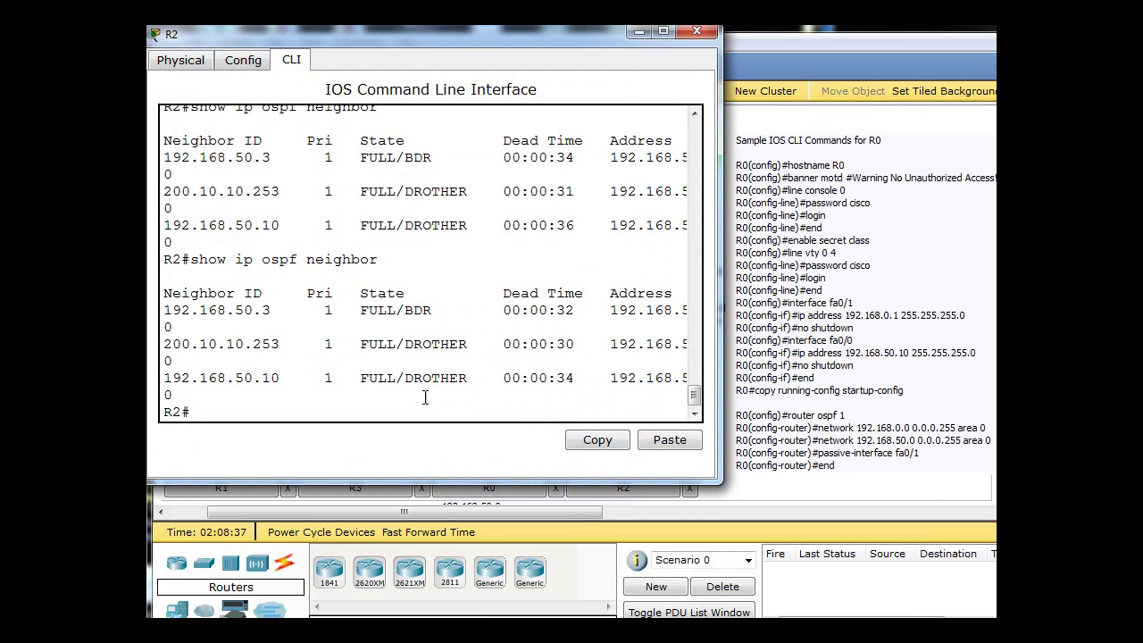
{"action": "left_click", "coordinate": [249, 61]}
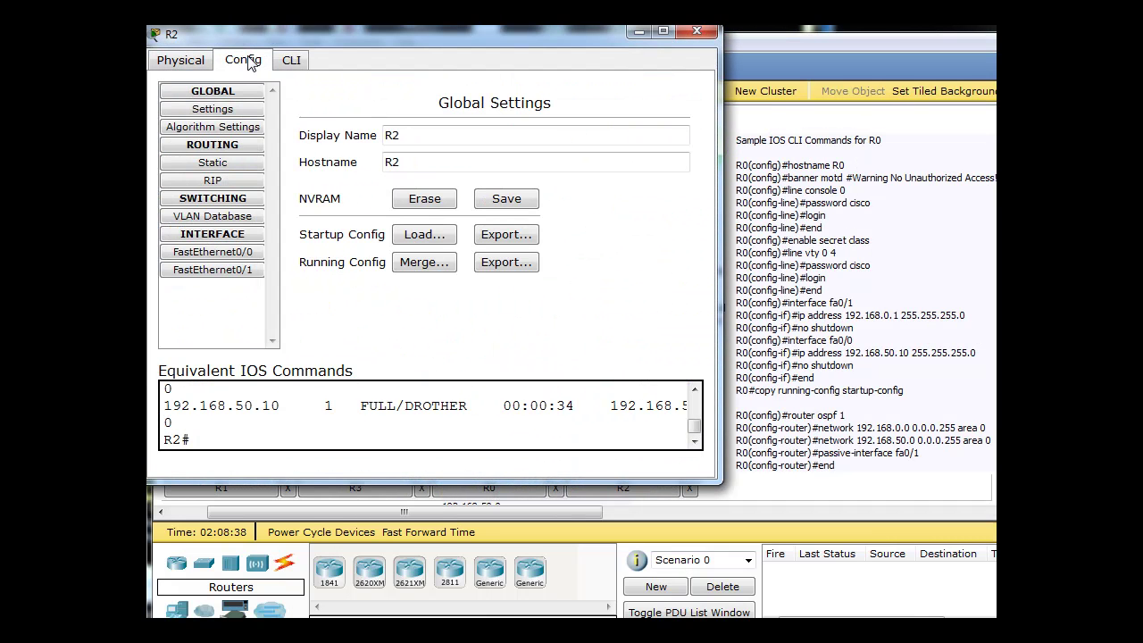
{"action": "left_click", "coordinate": [219, 253]}
{"action": "left_click", "coordinate": [658, 127]}
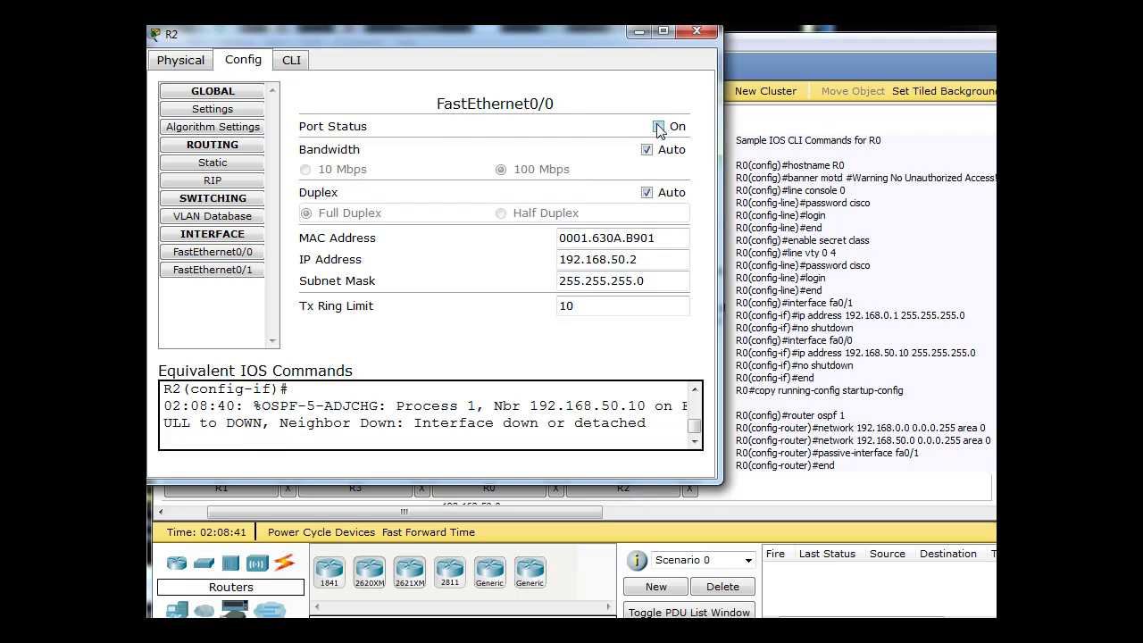
{"action": "left_click_drag", "start_coordinate": [526, 32], "coordinate": [825, 50]}
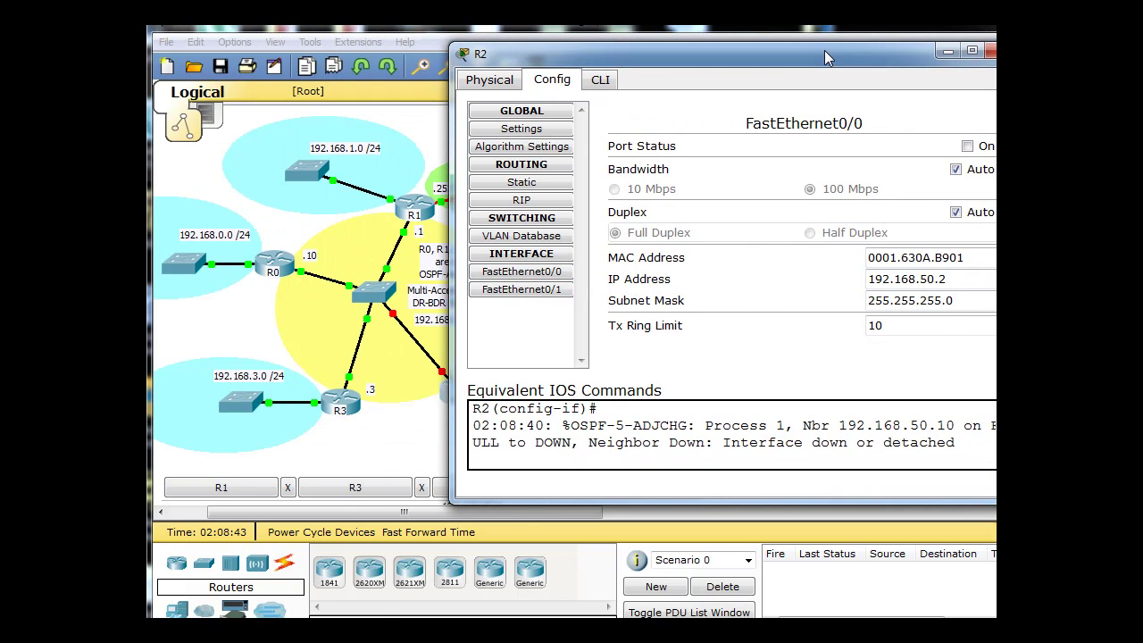
Turn R2's FastEthernet0/0 port back on and close R2's window.
{"action": "left_click", "coordinate": [968, 147]}
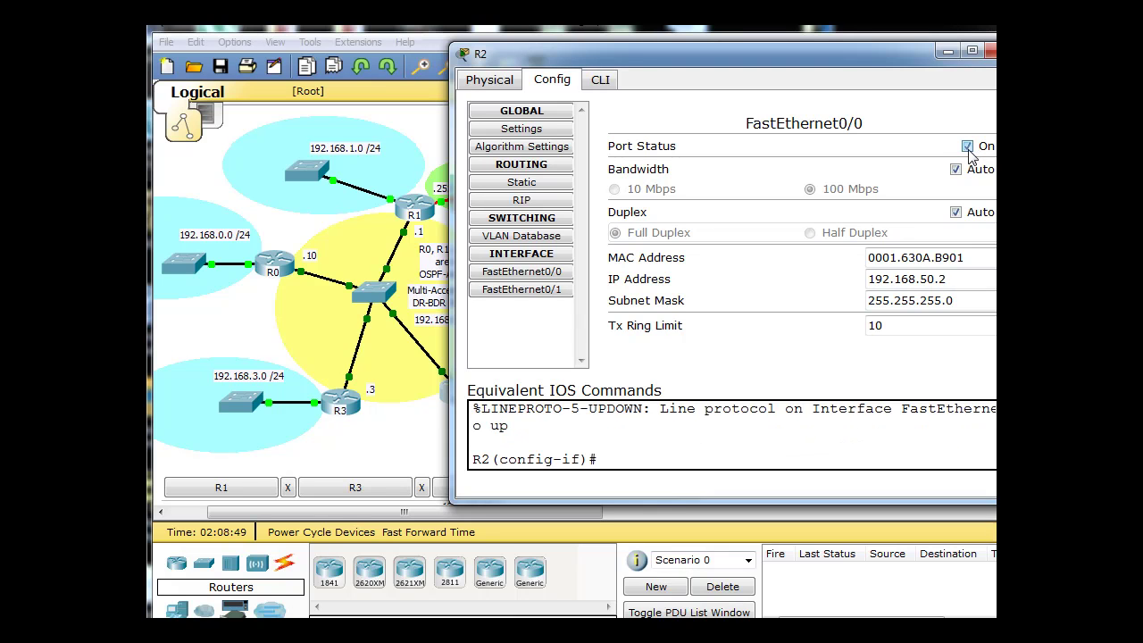
{"action": "left_click_drag", "start_coordinate": [920, 42], "coordinate": [905, 84]}
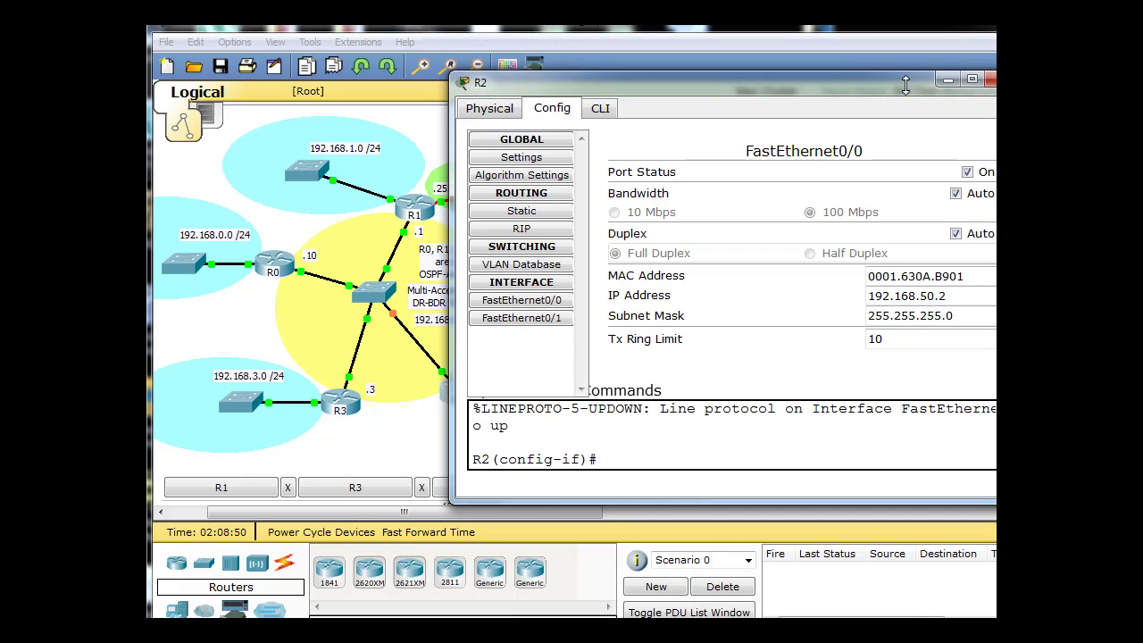
{"action": "left_click", "coordinate": [989, 79]}
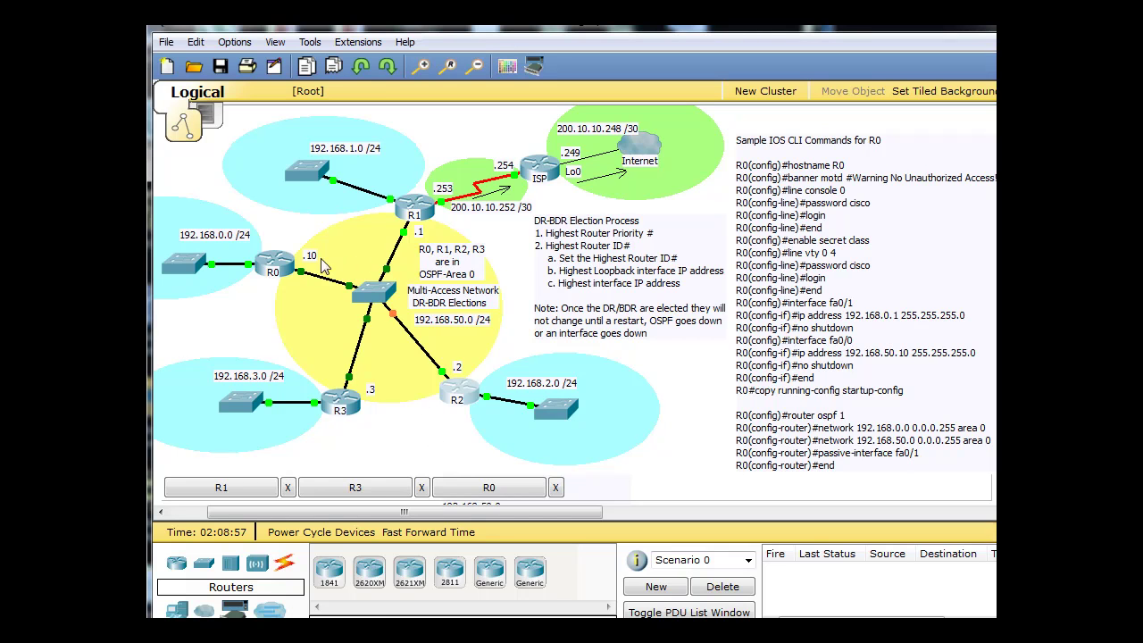
On R0's console, leave configuration mode to reach the privileged prompt.
{"action": "left_click", "coordinate": [288, 262]}
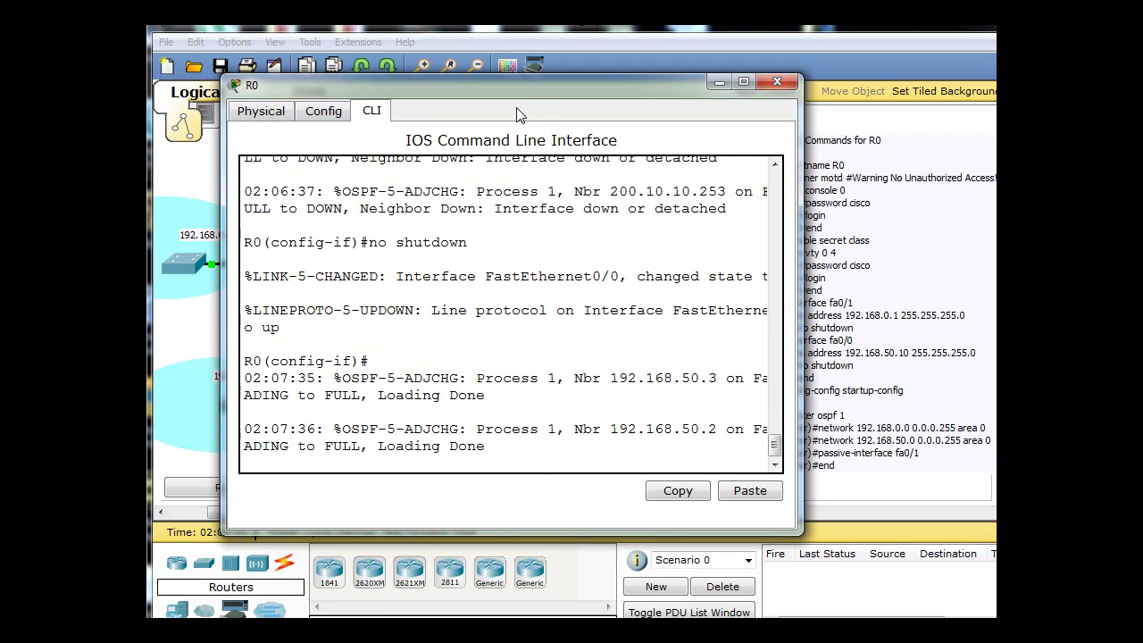
{"action": "left_click_drag", "start_coordinate": [548, 87], "coordinate": [652, 78]}
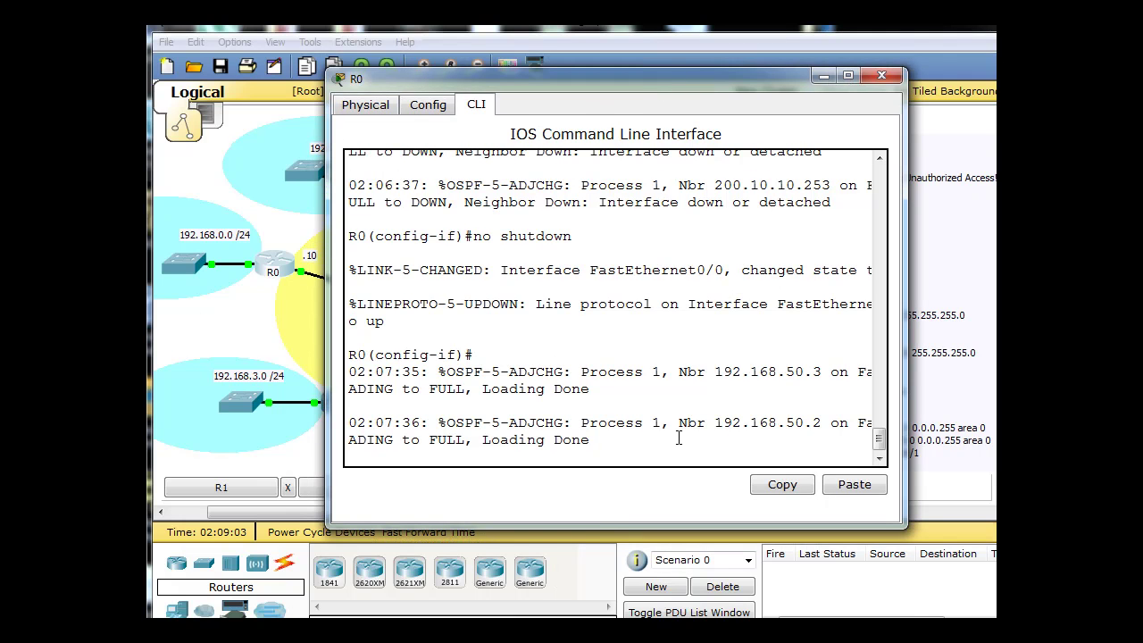
{"action": "key", "text": "Return"}
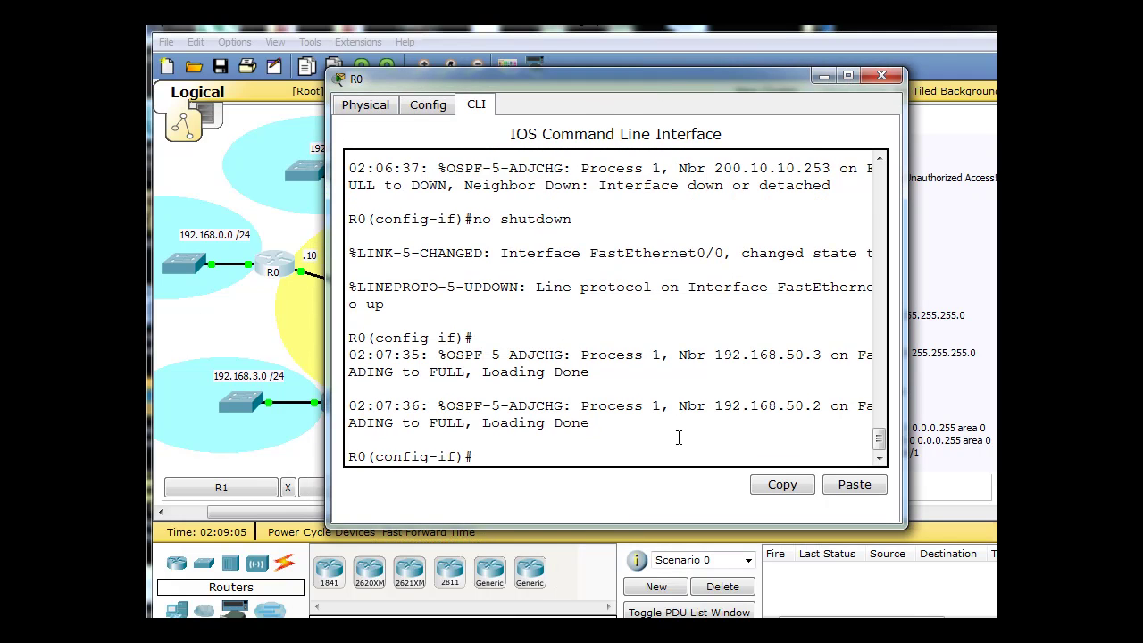
{"action": "key", "text": "ctrl+z"}
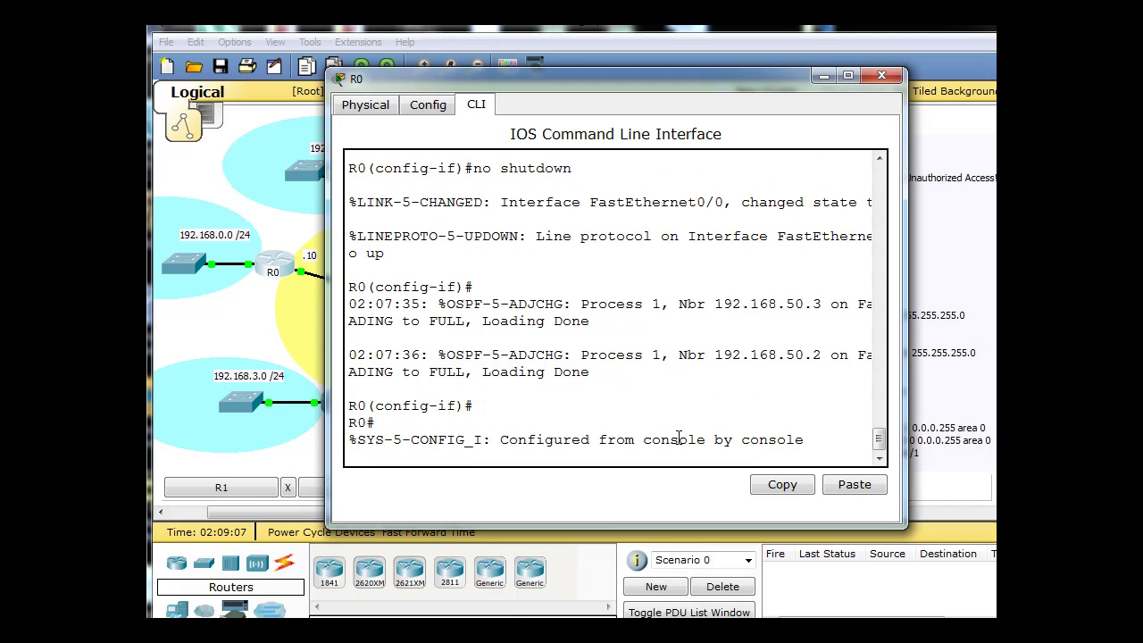
{"action": "key", "text": "Return"}
Run 'show ip ospf neighbor' on R0 to check its OSPF neighbor table.
{"action": "type", "text": "conf t"}
{"action": "key", "text": "BackSpace"}
{"action": "key", "text": "BackSpace"}
{"action": "key", "text": "BackSpace"}
{"action": "key", "text": "BackSpace"}
{"action": "key", "text": "BackSpace"}
{"action": "key", "text": "BackSpace"}
{"action": "type", "text": "en"}
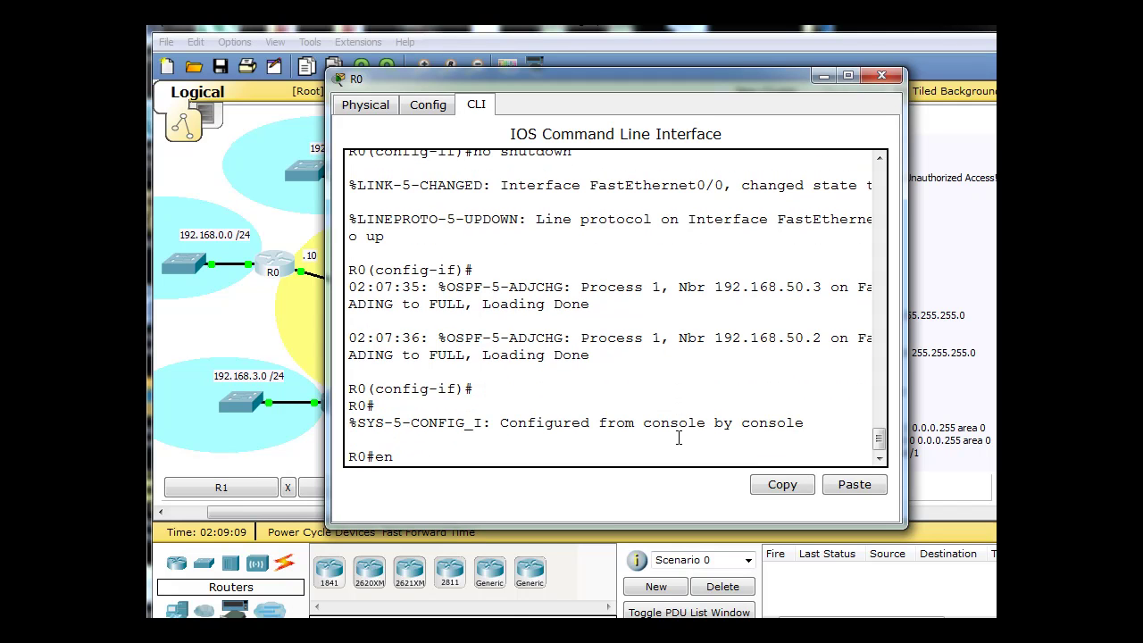
{"action": "key", "text": "BackSpace"}
{"action": "key", "text": "BackSpace"}
{"action": "type", "text": "show ip"}
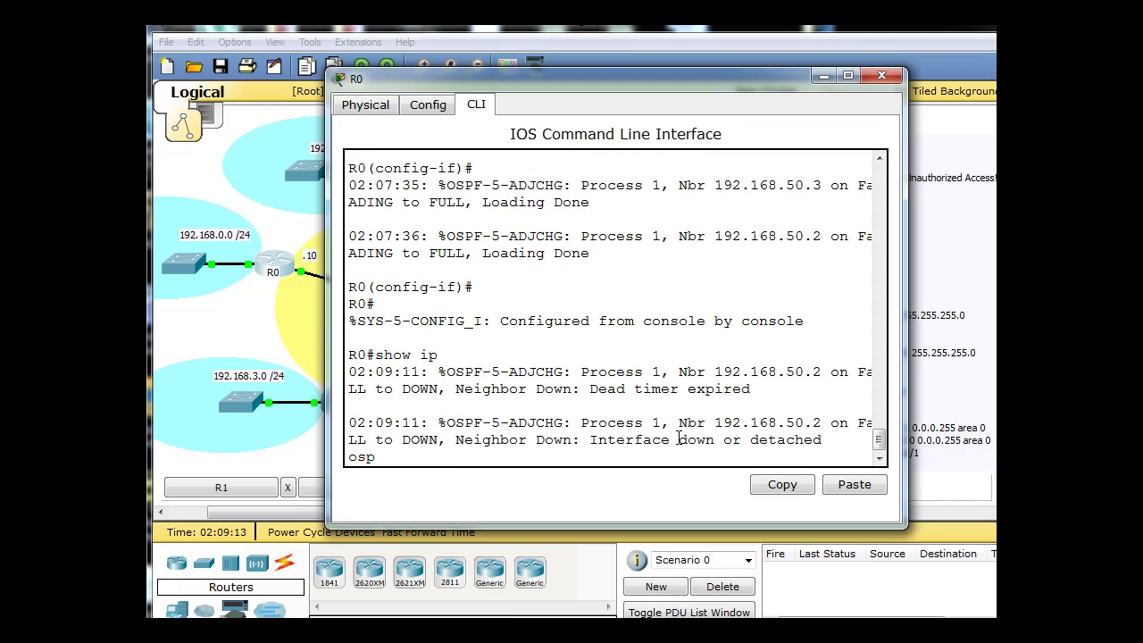
{"action": "key", "text": "Return"}
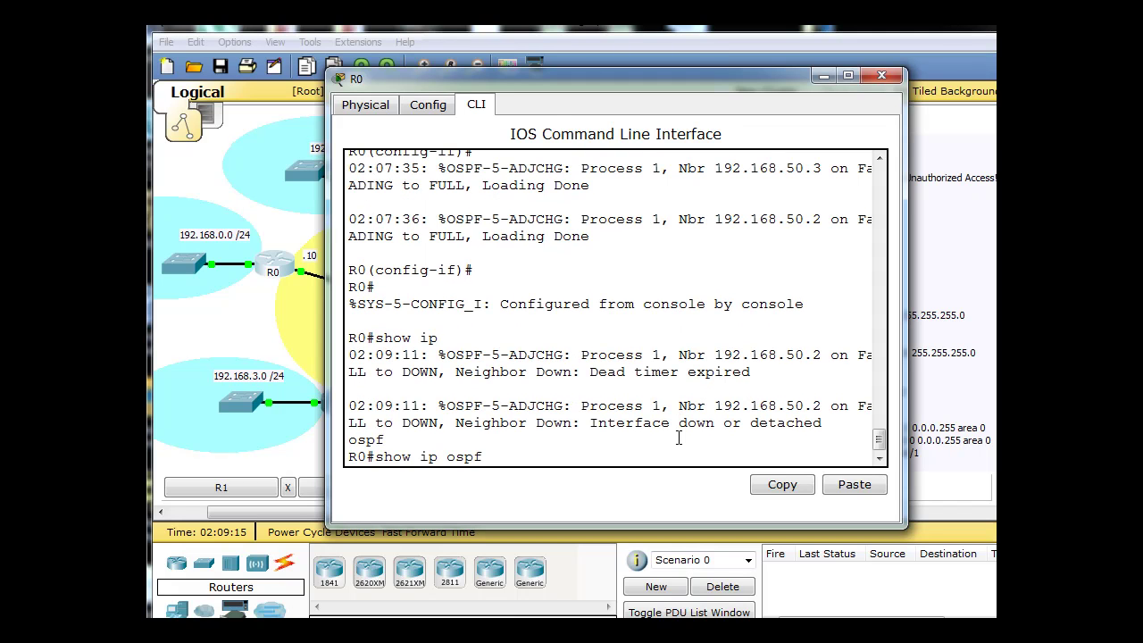
{"action": "type", "text": "n"}
{"action": "key", "text": "Tab"}
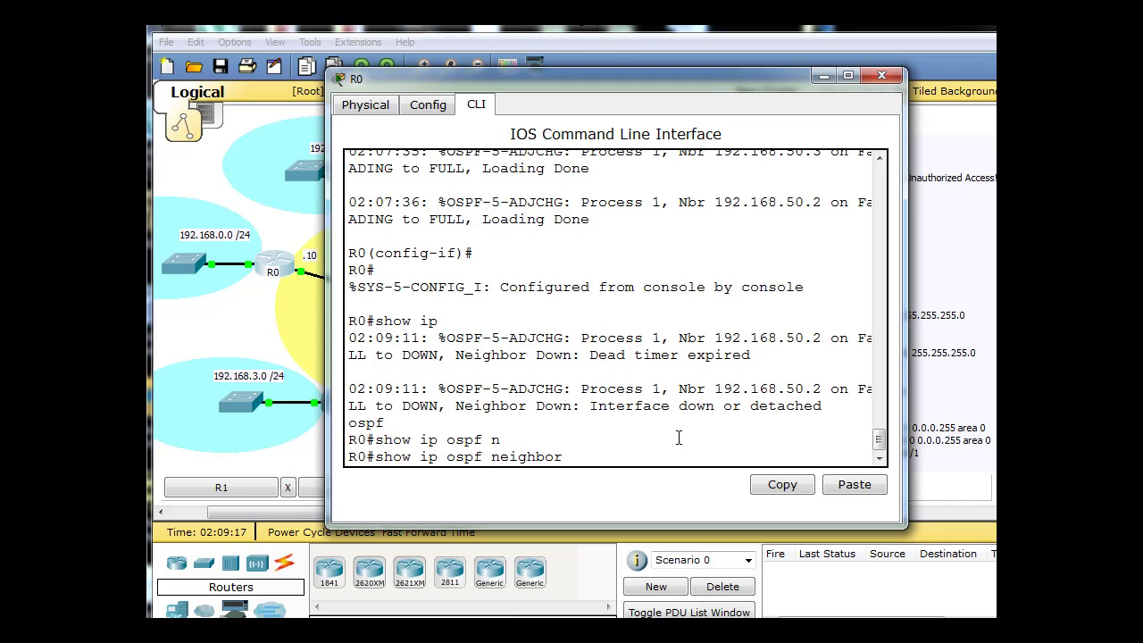
{"action": "key", "text": "Return"}
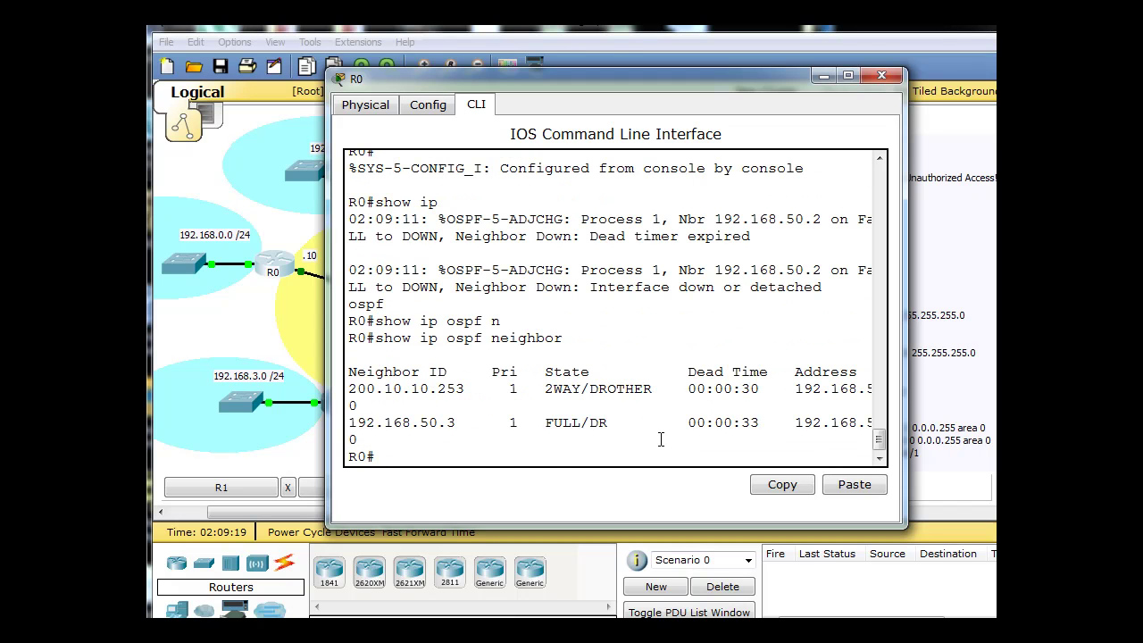
Rerun the neighbor check until 192.168.50.3 is DR and 200.10.10.253 is BDR.
{"action": "key", "text": "Up"}
{"action": "key", "text": "Return"}
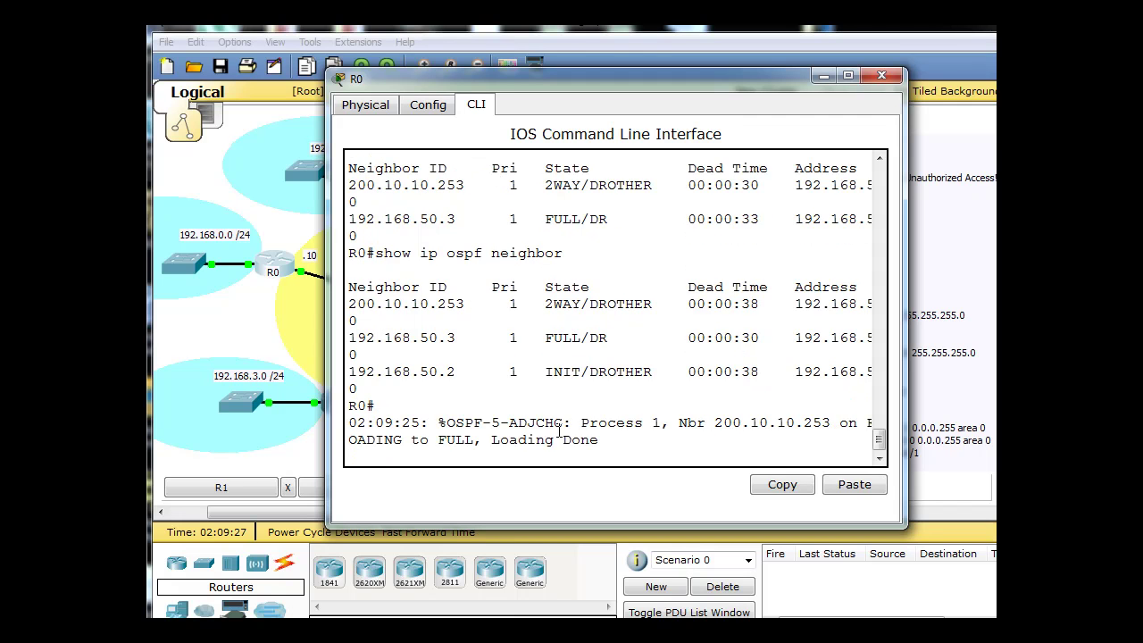
{"action": "key", "text": "Up"}
{"action": "key", "text": "Return"}
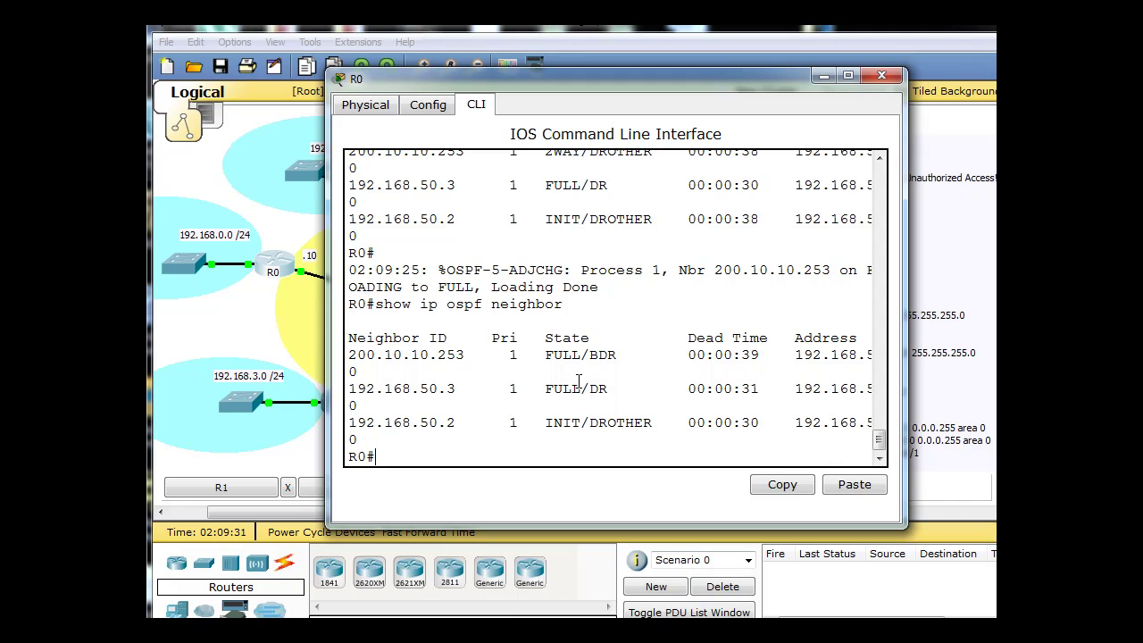
{"action": "double_click", "coordinate": [595, 358]}
{"action": "left_click_drag", "start_coordinate": [349, 355], "coordinate": [474, 355]}
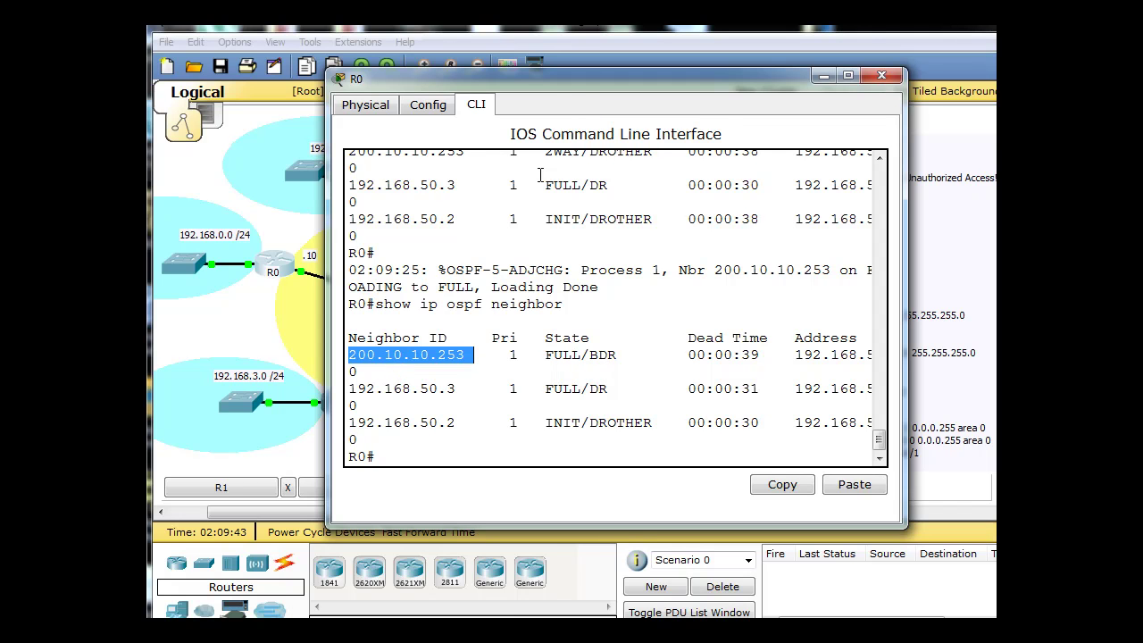
{"action": "double_click", "coordinate": [580, 80]}
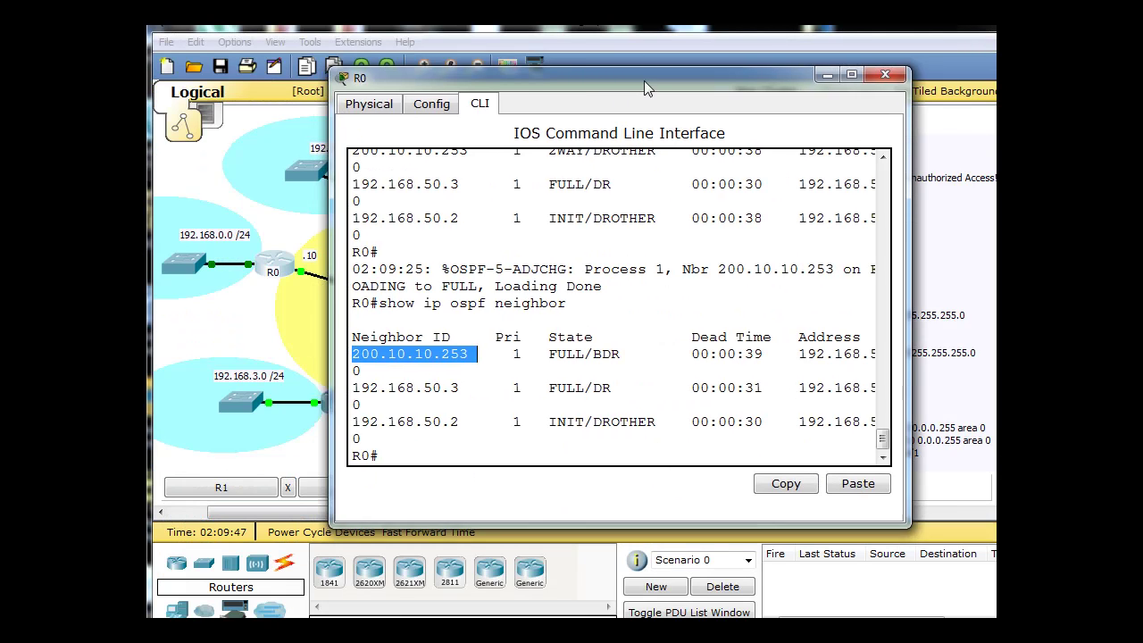
{"action": "left_click_drag", "start_coordinate": [644, 81], "coordinate": [790, 87]}
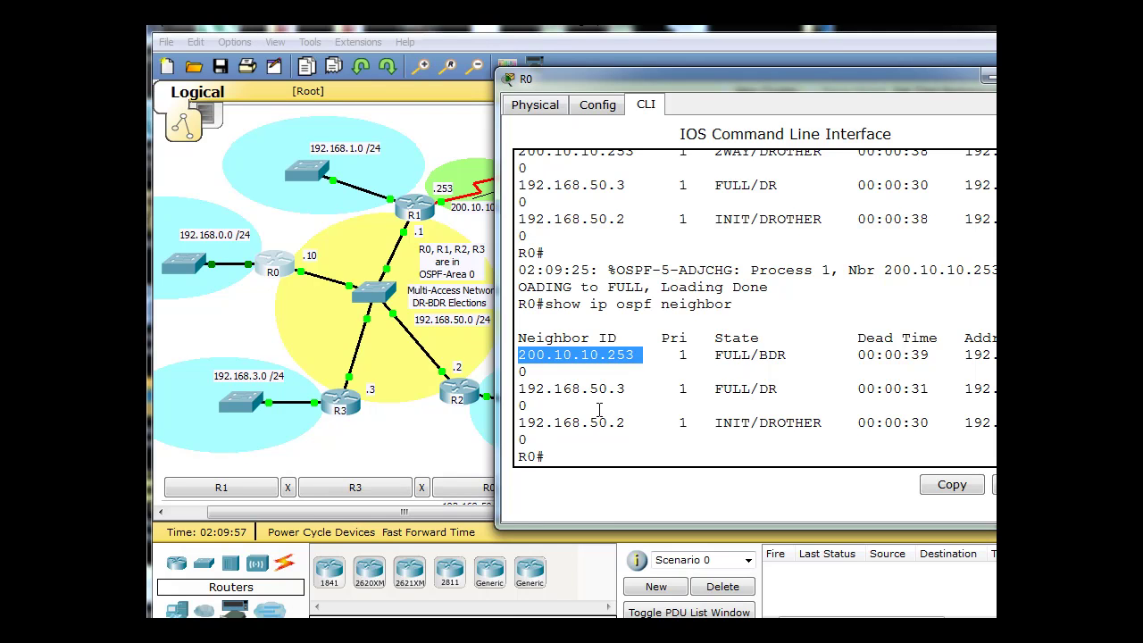
{"action": "left_click_drag", "start_coordinate": [786, 394], "coordinate": [516, 391]}
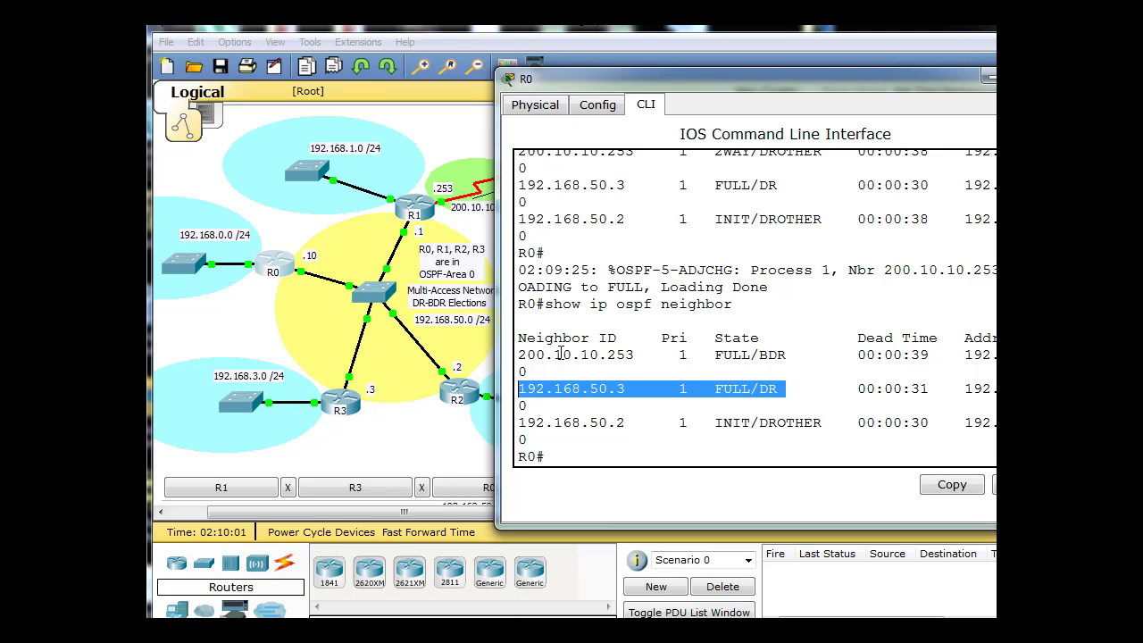
{"action": "left_click_drag", "start_coordinate": [518, 355], "coordinate": [643, 358]}
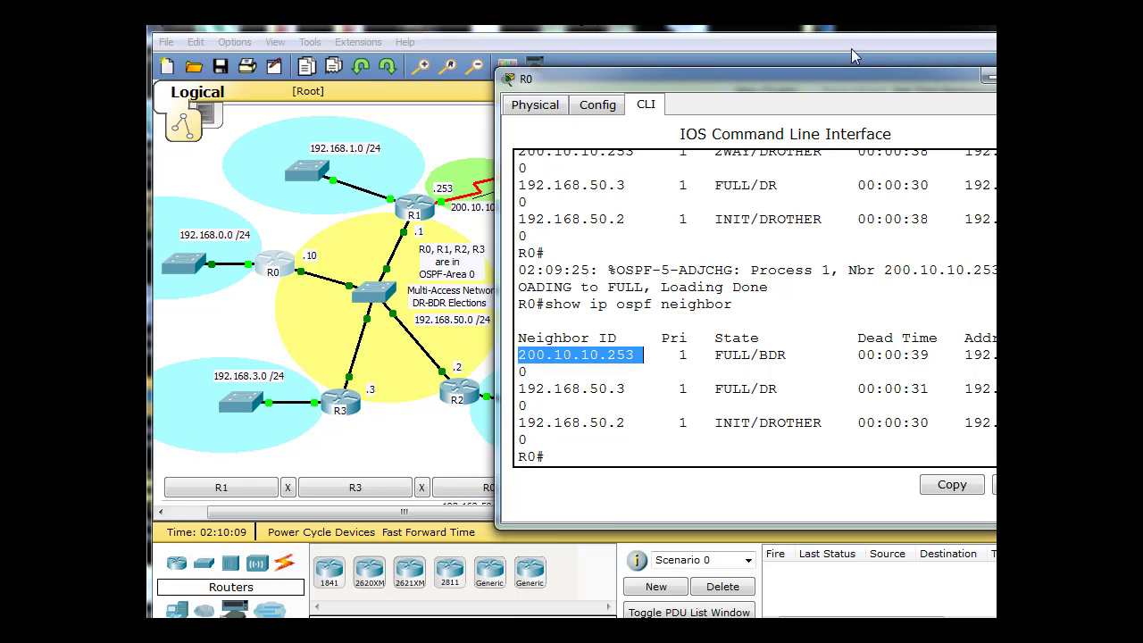
{"action": "left_click_drag", "start_coordinate": [879, 83], "coordinate": [661, 85]}
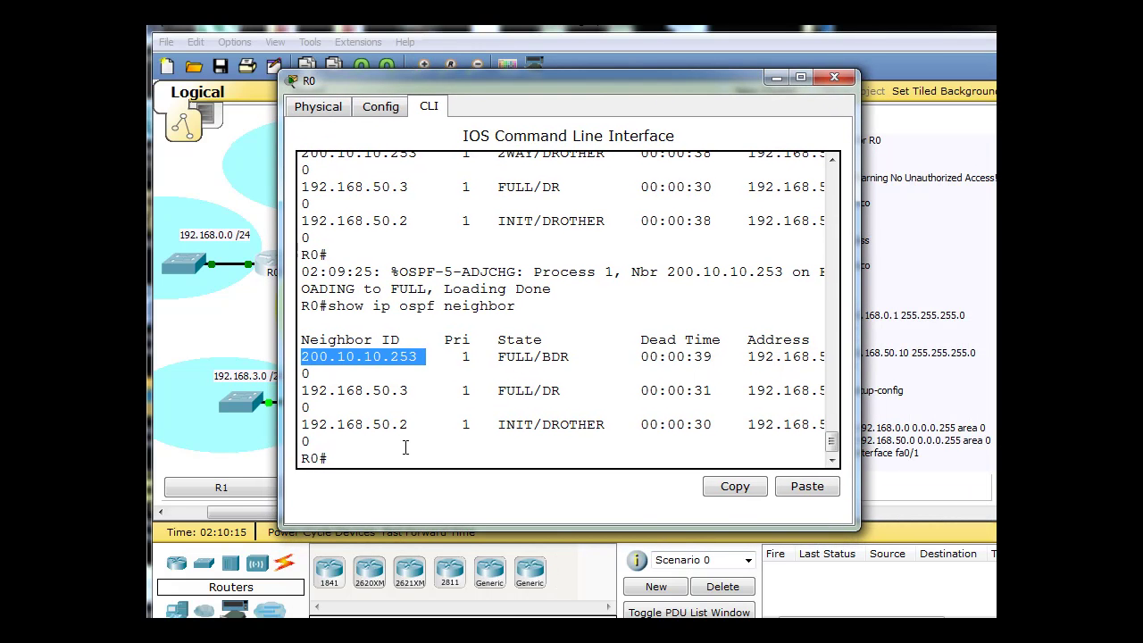
Close R0's device window to show the full R0–R3 and ISP topology.
{"action": "left_click", "coordinate": [833, 81]}
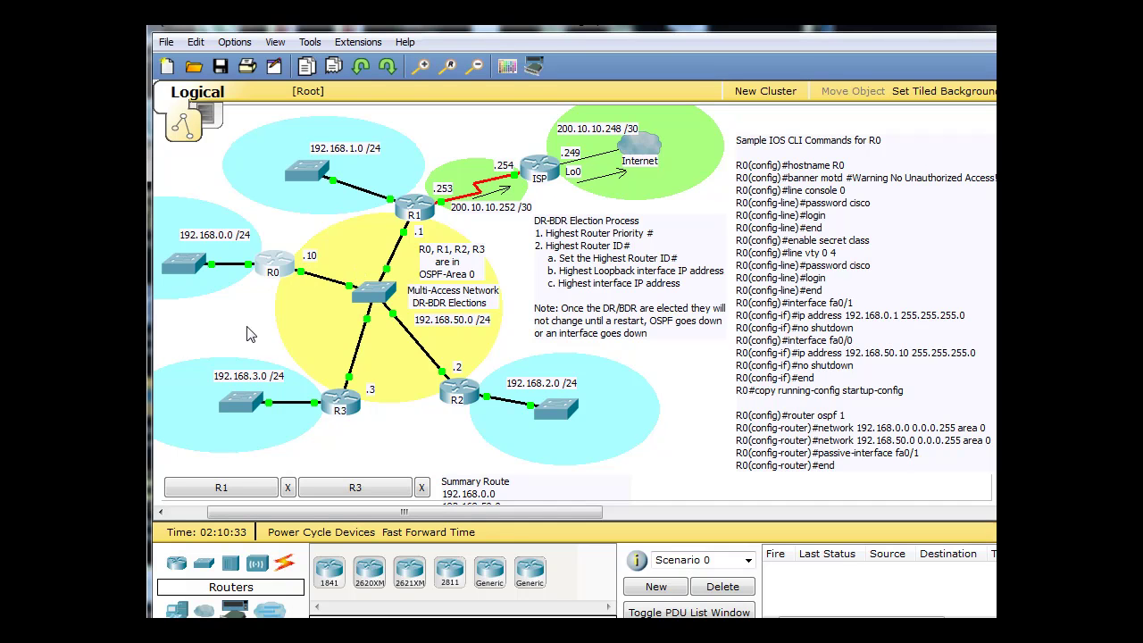
{"action": "mouse_move", "coordinate": [274, 273]}
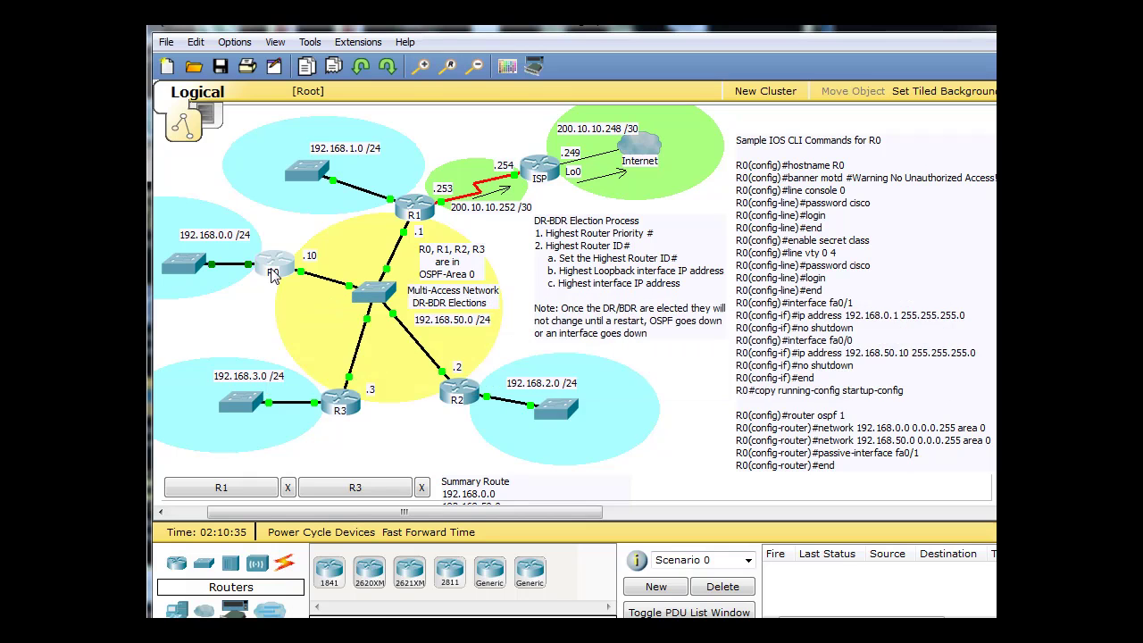